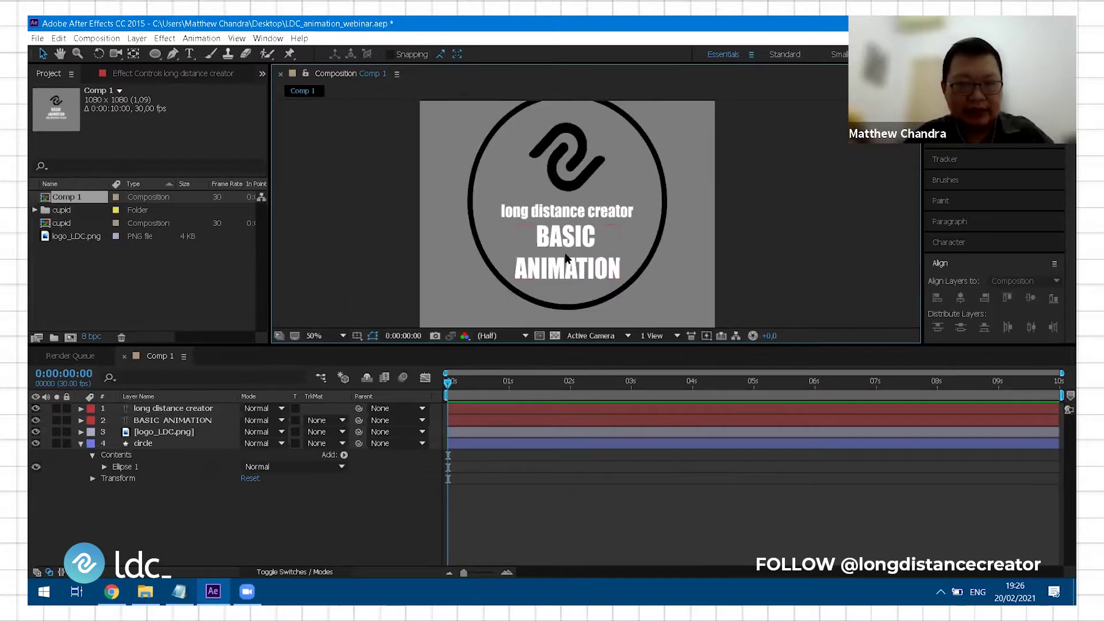
Move the BASIC ANIMATION text up beneath the logo and place the long distance creator text under it
drag(566, 250, 566, 185)
drag(596, 237, 599, 249)
click(752, 197)
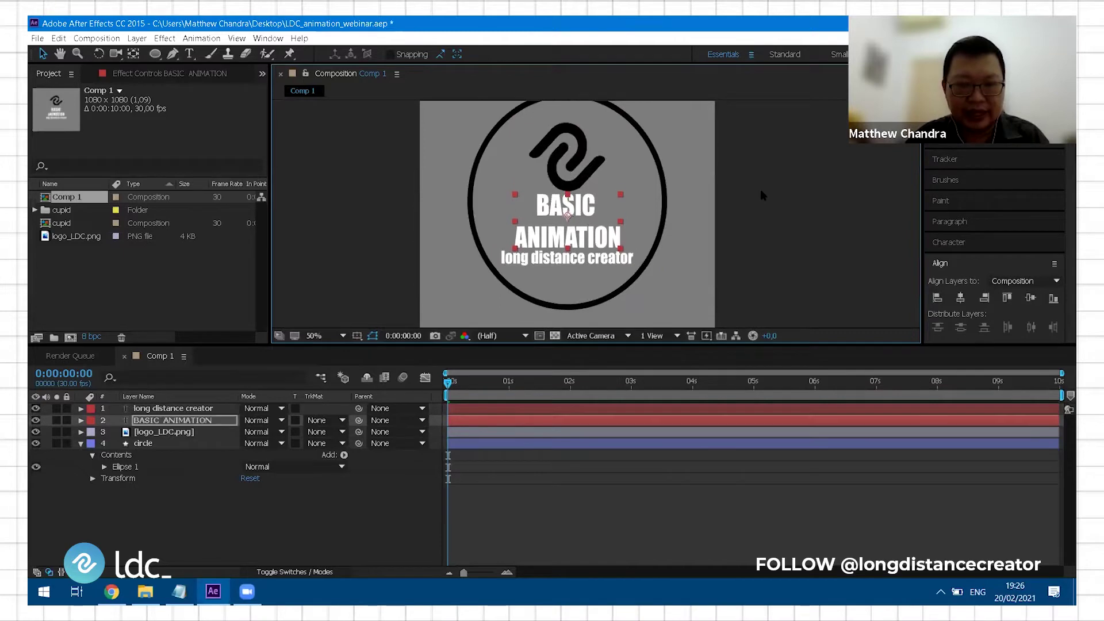
scroll(647, 276, up, 2)
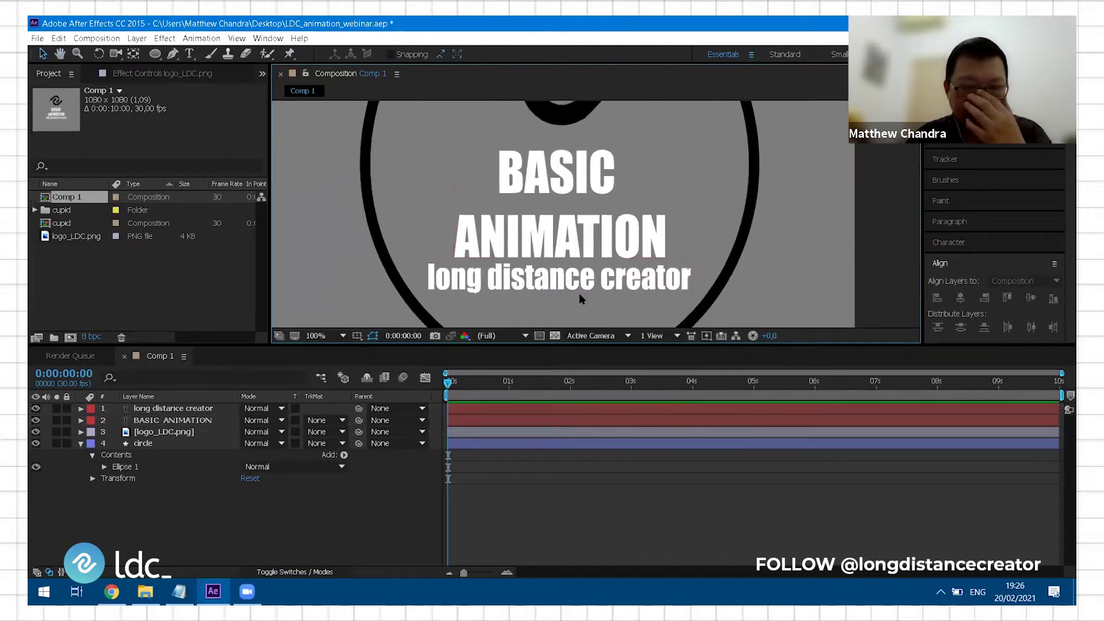
click(556, 197)
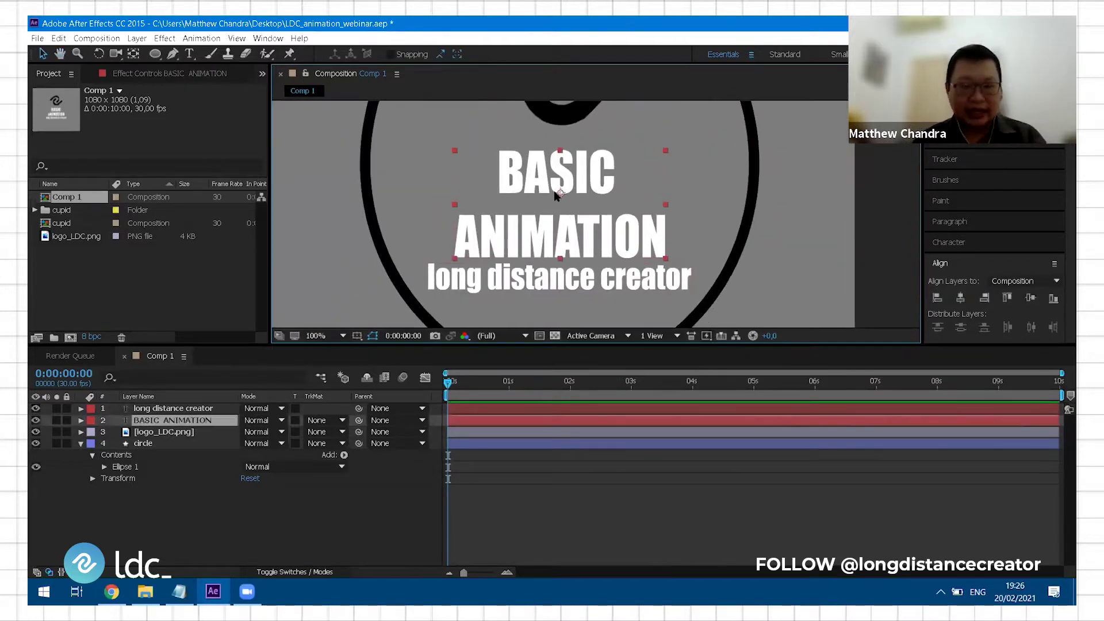
click(548, 279)
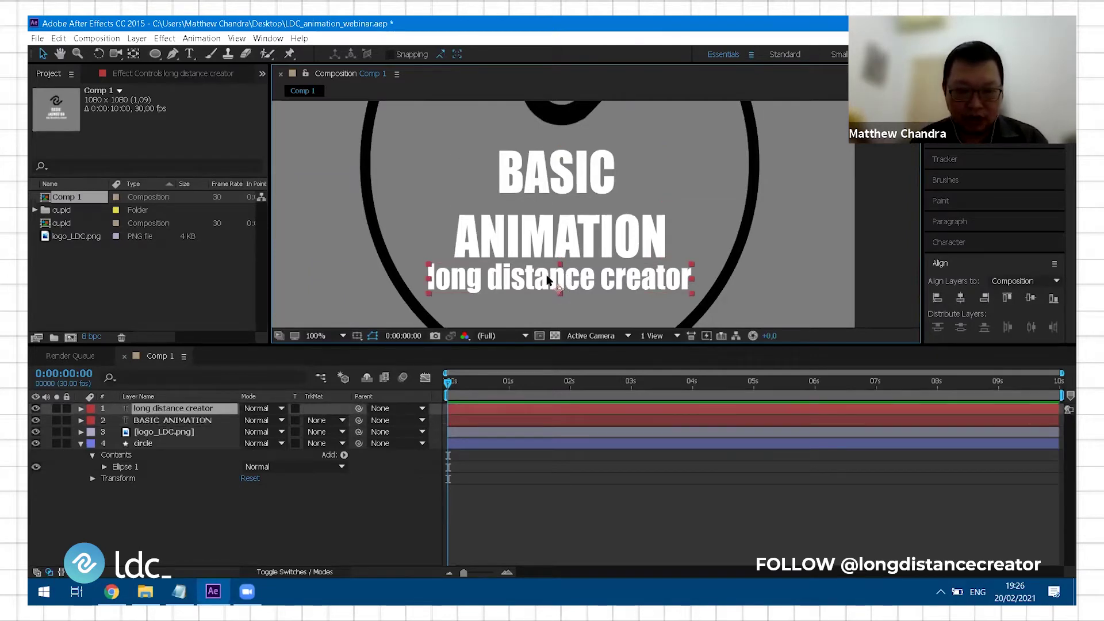
Enlarge the logo proportionally to about 115.7% scale inside the circle, then clear the selection
drag(565, 174, 540, 271)
click(526, 176)
drag(618, 134, 609, 169)
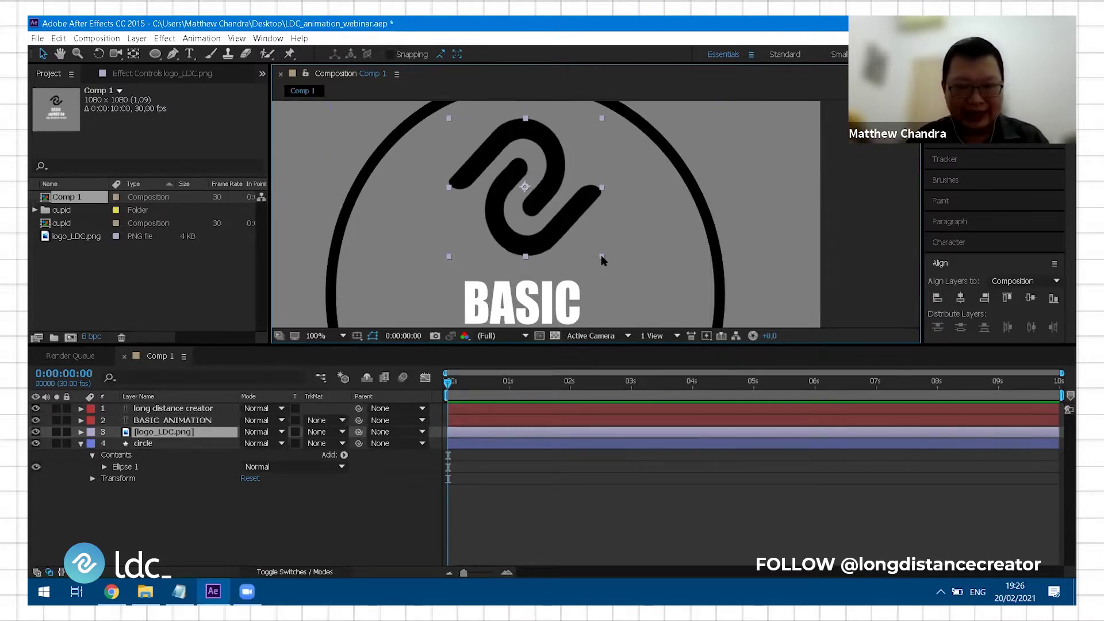
drag(601, 255, 613, 275)
click(707, 197)
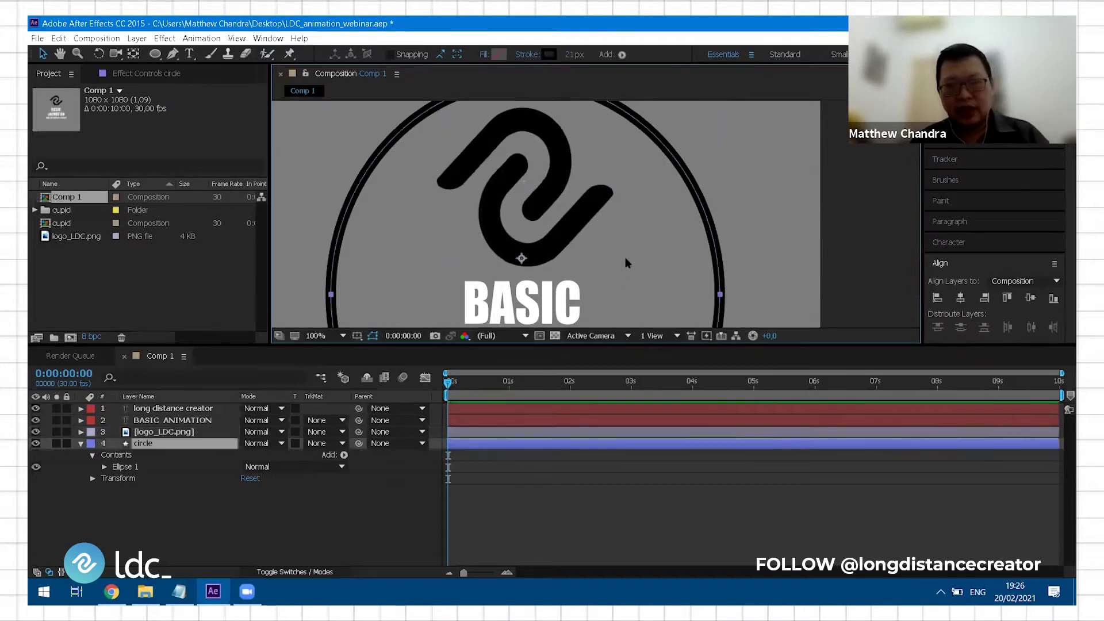
scroll(623, 257, down, 2)
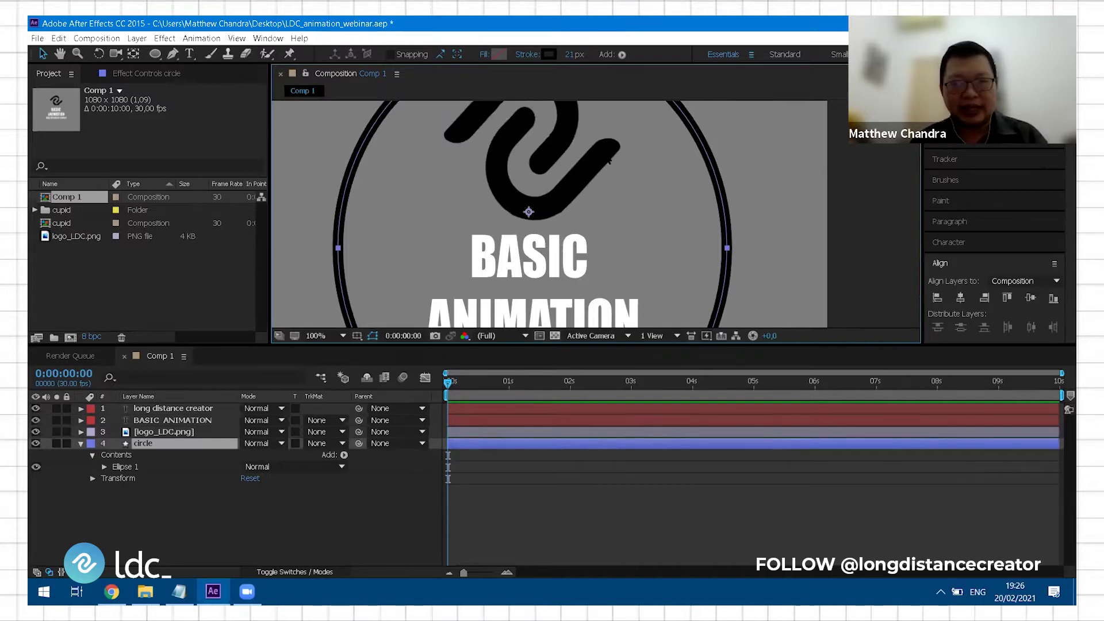
click(801, 180)
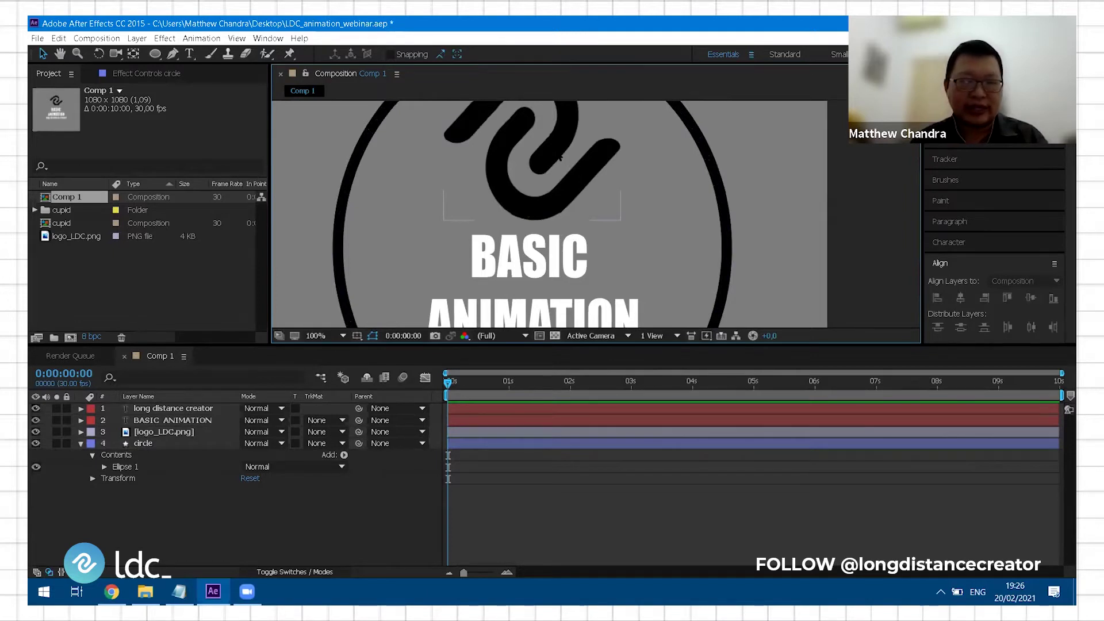
Collapse the circle layer and reveal the Transform properties of the logo_LDC.png layer
click(482, 218)
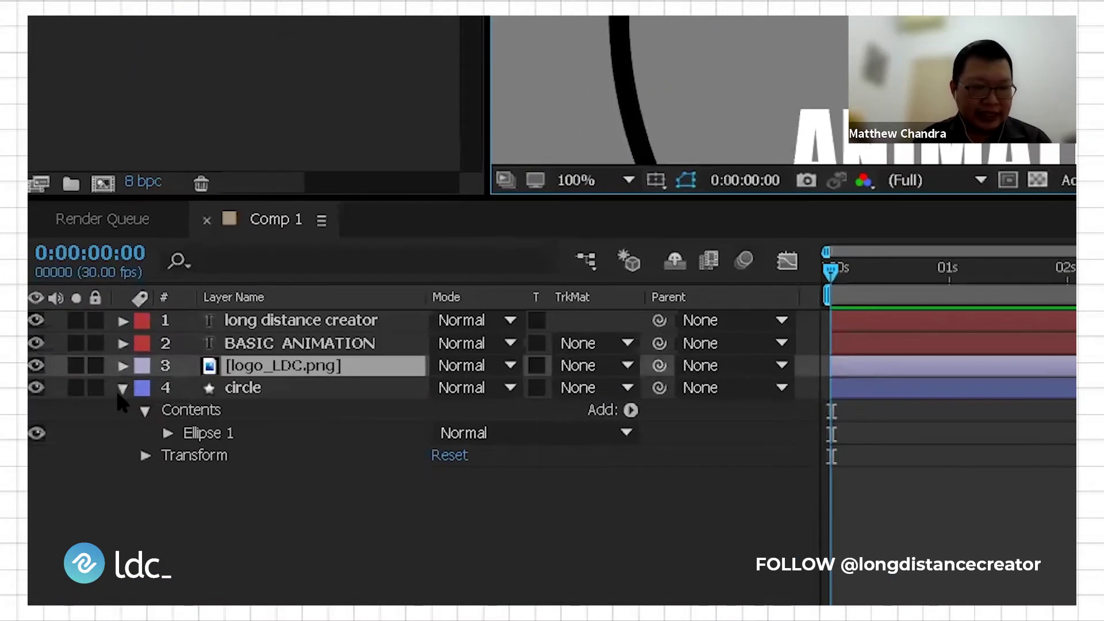
click(108, 407)
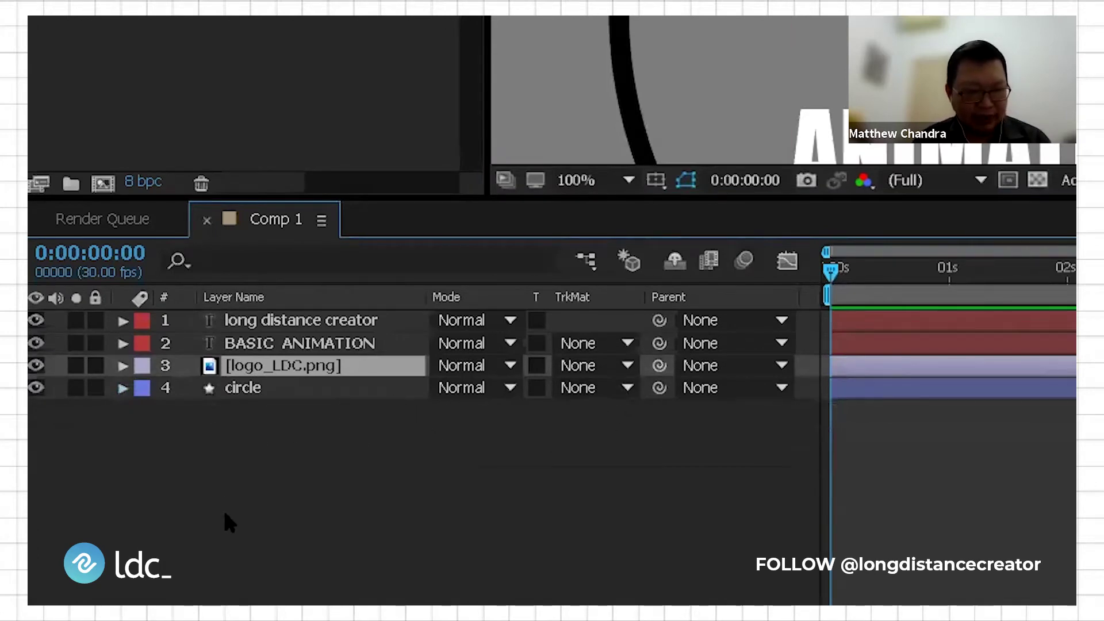
click(123, 366)
click(123, 367)
click(122, 366)
click(145, 388)
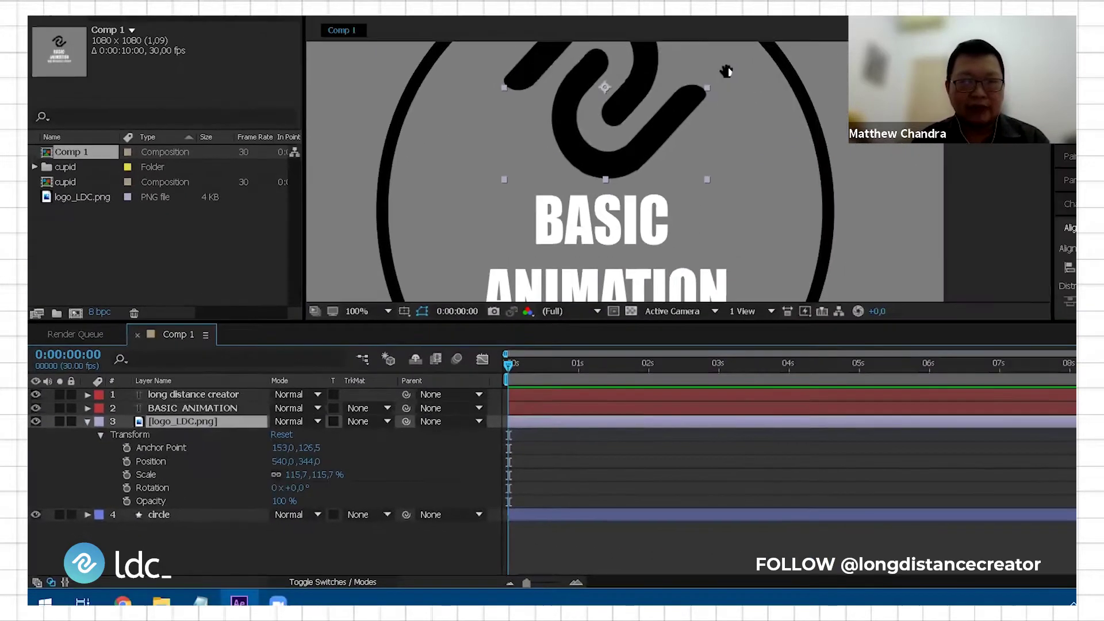
drag(637, 151, 638, 195)
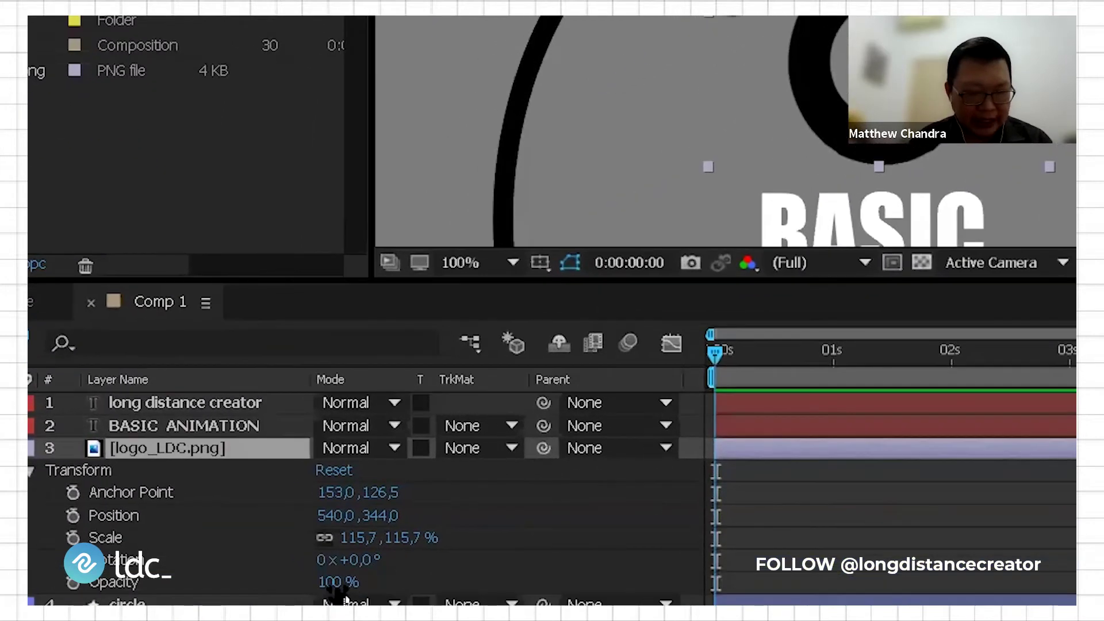
Set the logo's opacity to 0% and enable opacity keyframing at 0 seconds
drag(337, 586, 38, 592)
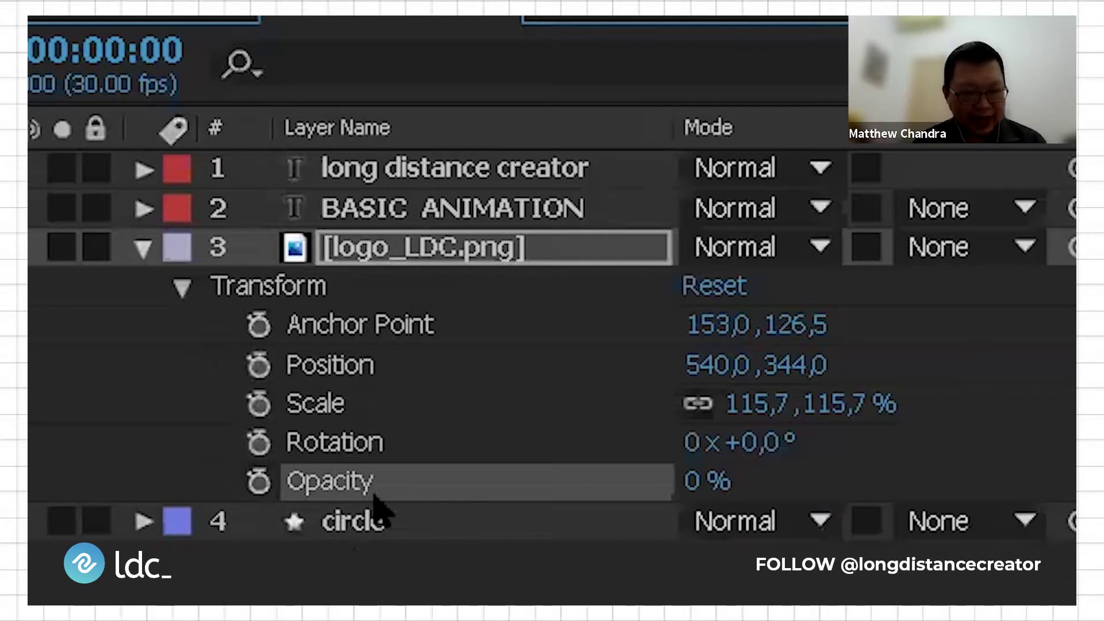
click(259, 482)
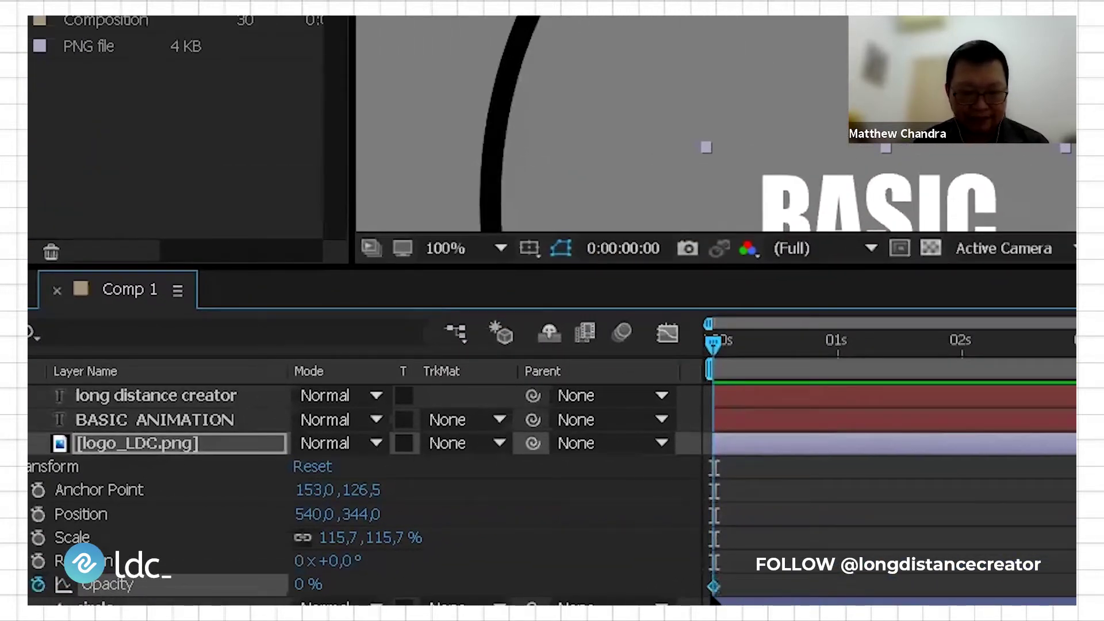
drag(713, 345, 792, 346)
click(758, 345)
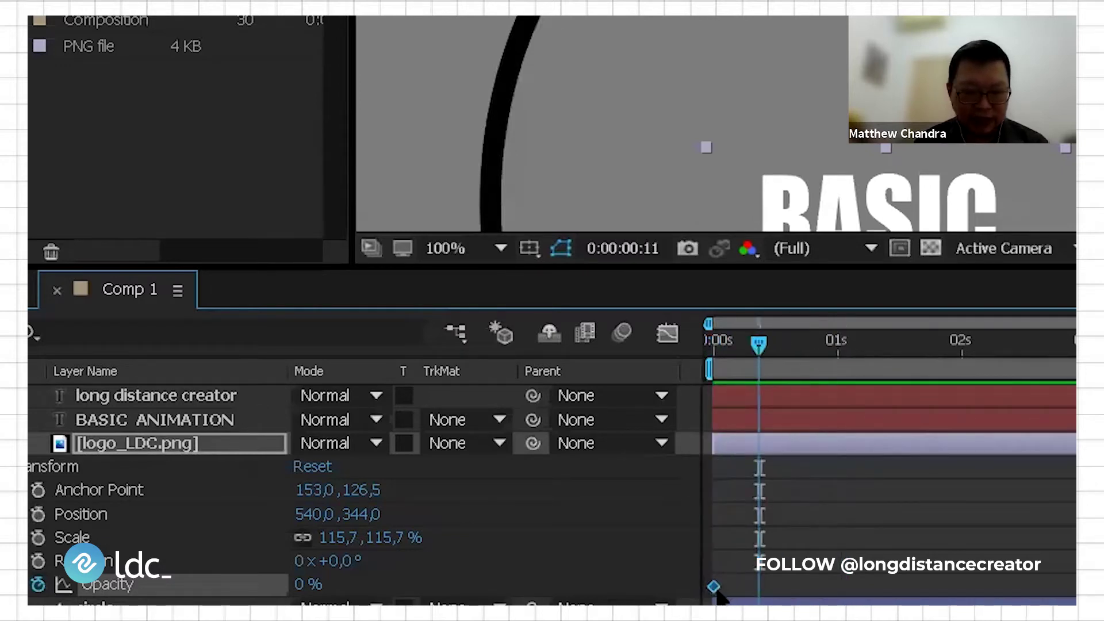
drag(756, 344, 699, 352)
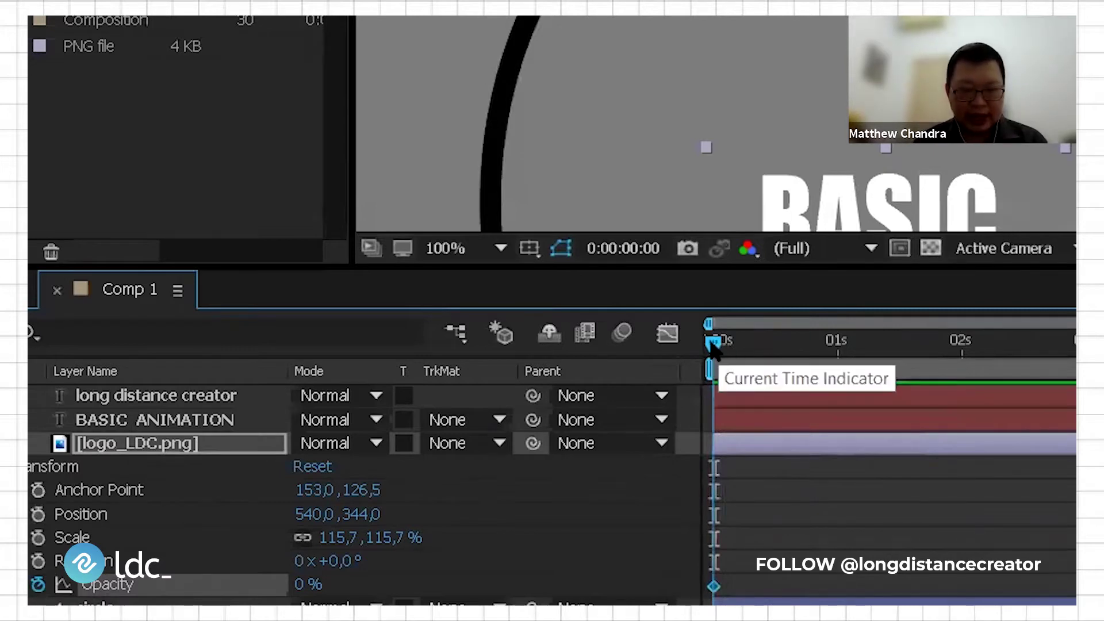
Add an opacity keyframe of 100% to the logo at 1 second
drag(789, 345, 959, 386)
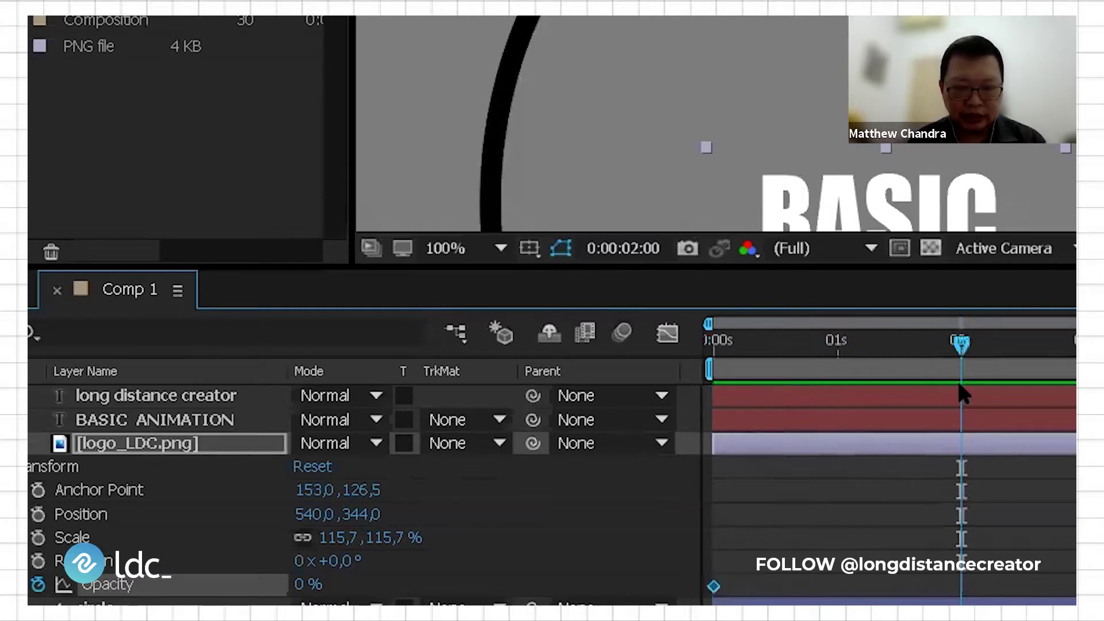
drag(961, 345, 833, 397)
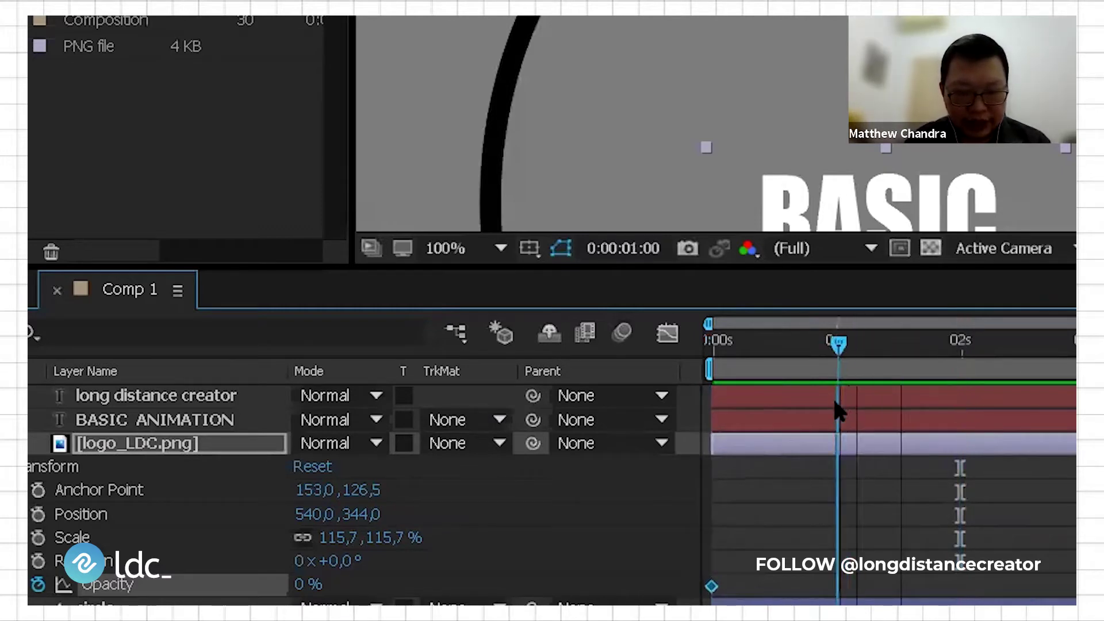
click(835, 344)
click(835, 346)
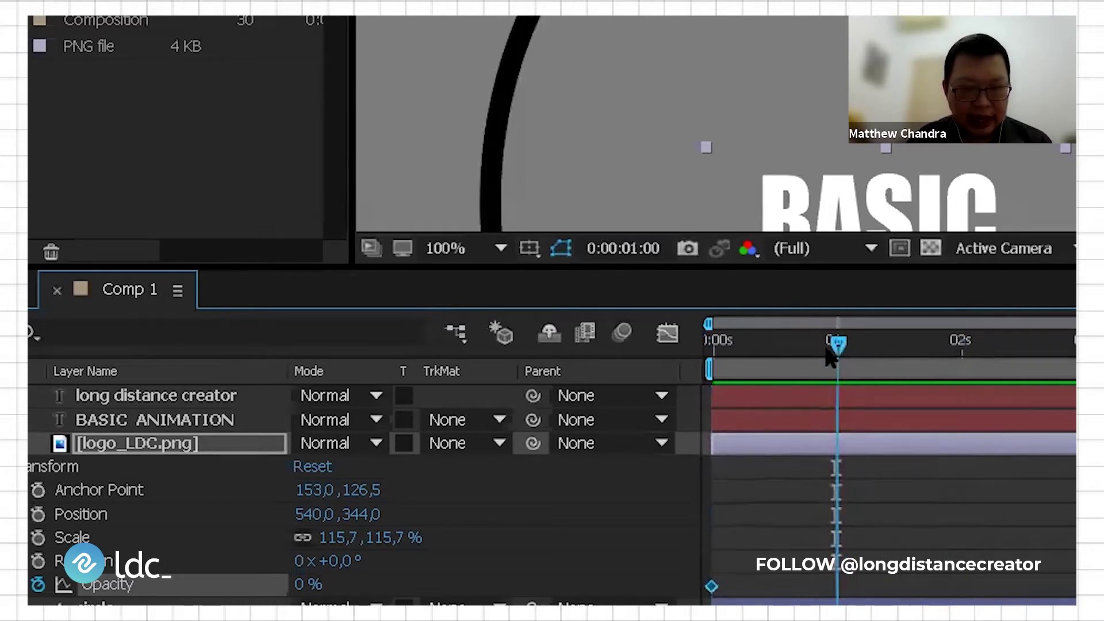
click(623, 248)
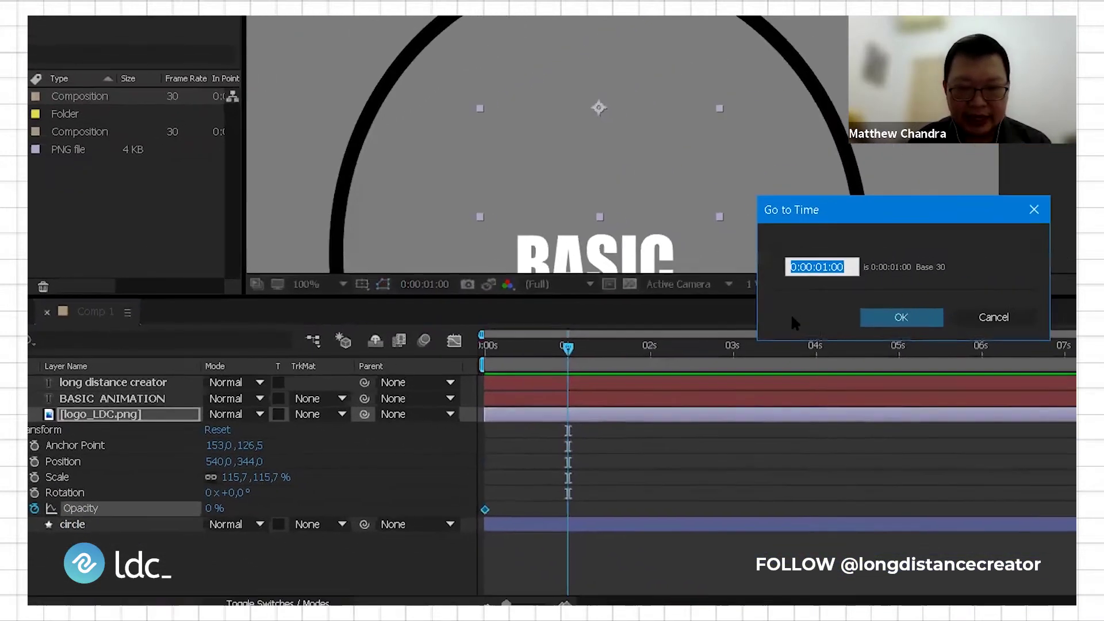
click(969, 318)
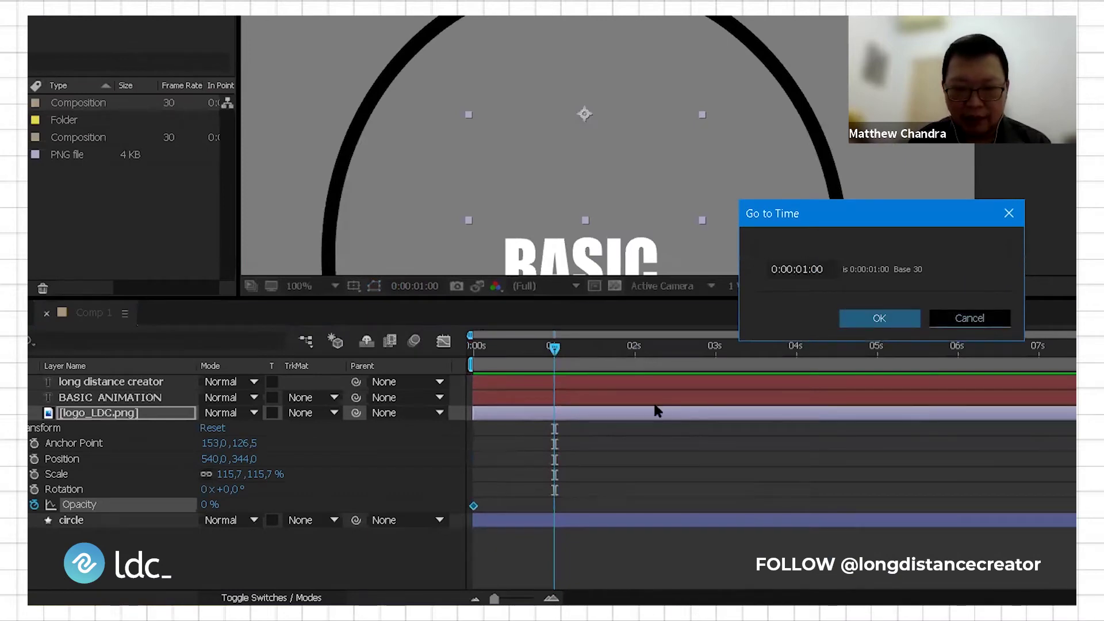
drag(554, 348, 586, 352)
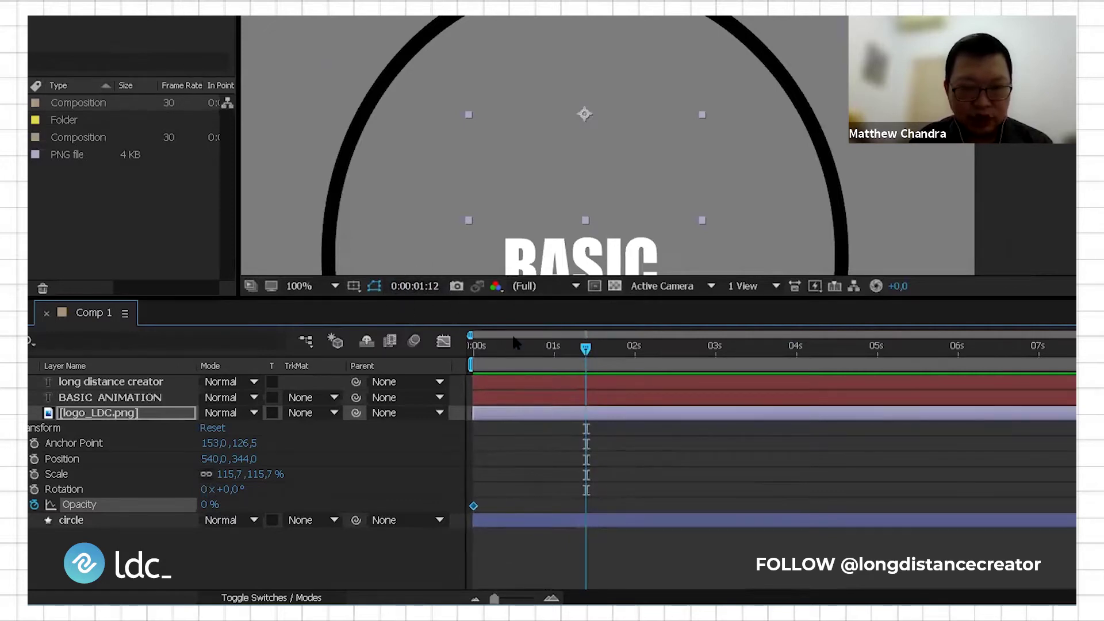
drag(586, 352, 553, 373)
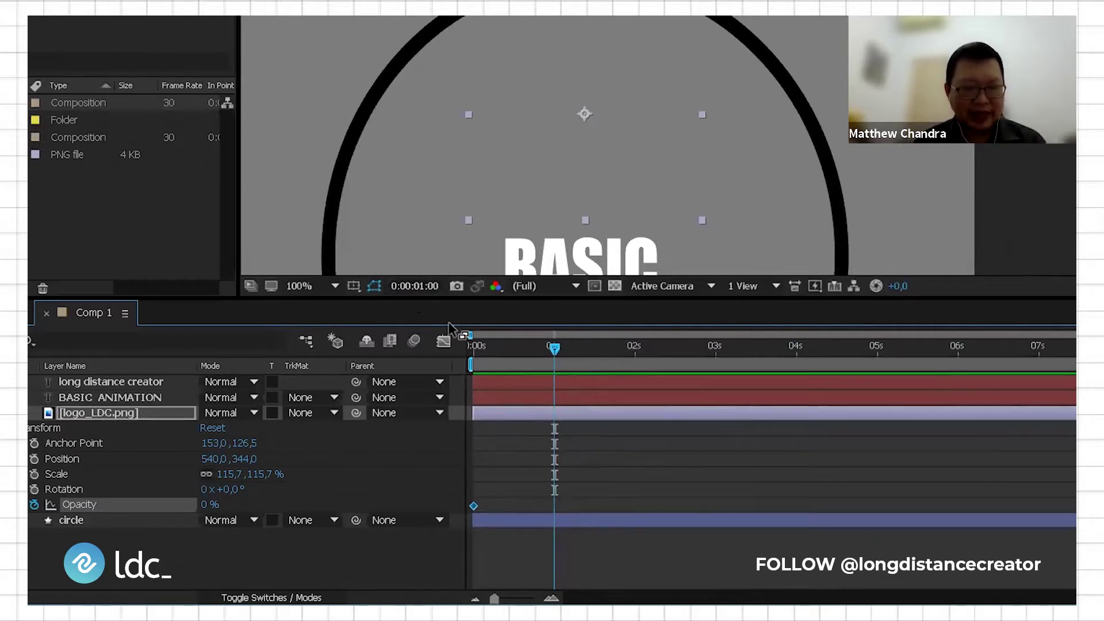
click(208, 504)
text(100)
key(Return)
click(748, 469)
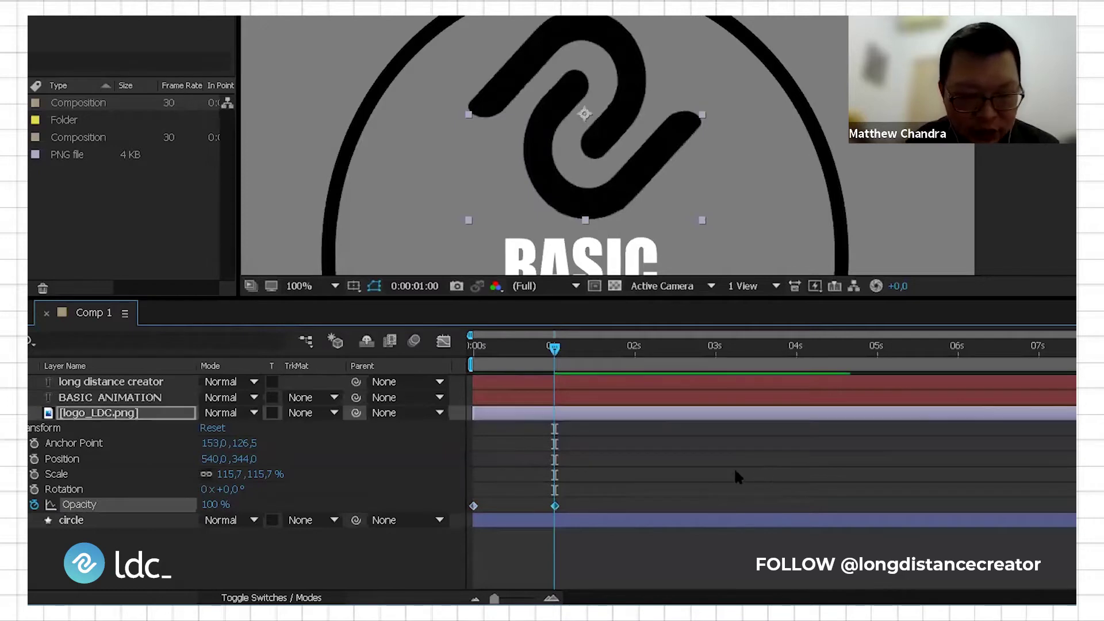
Preview the logo's fade-in from the start of the timeline, and return to the first frame
drag(554, 348, 390, 379)
key(space)
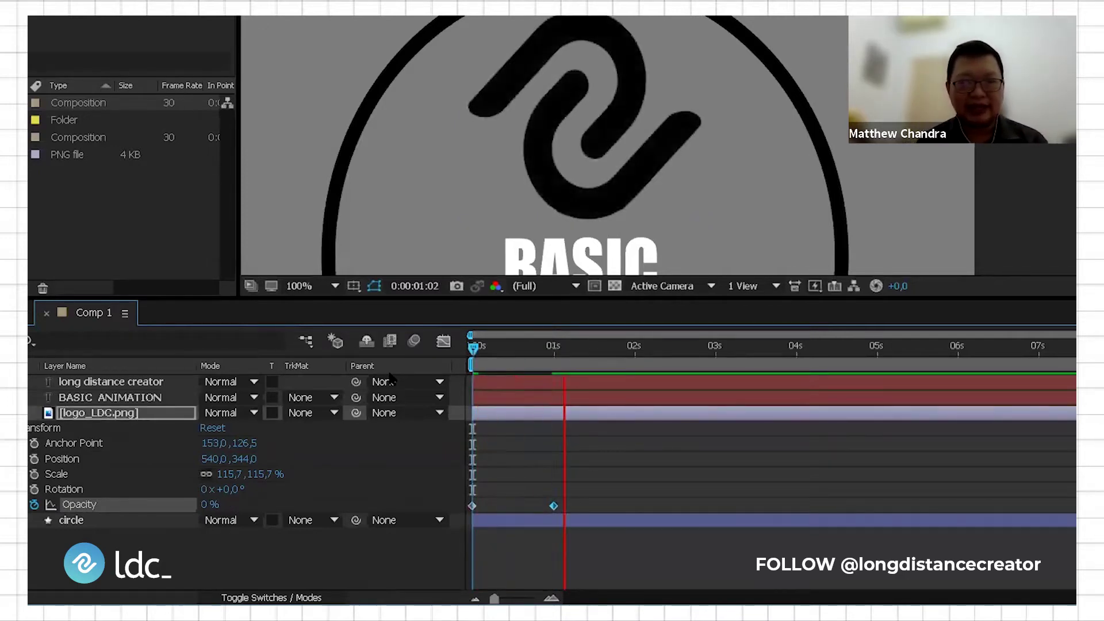
drag(566, 352, 439, 377)
key(space)
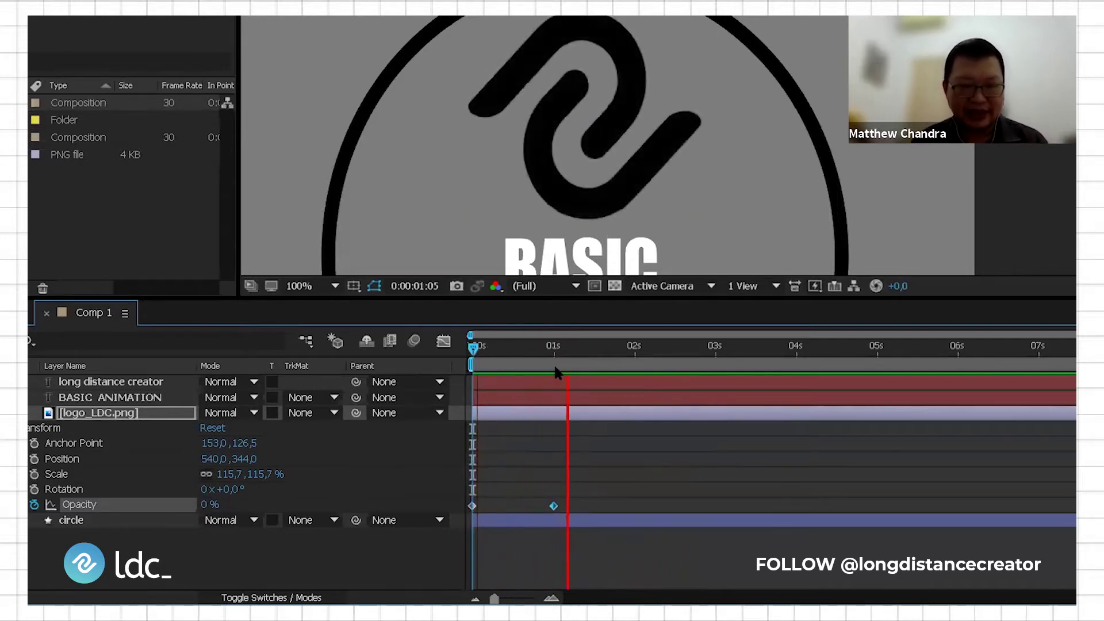
click(552, 368)
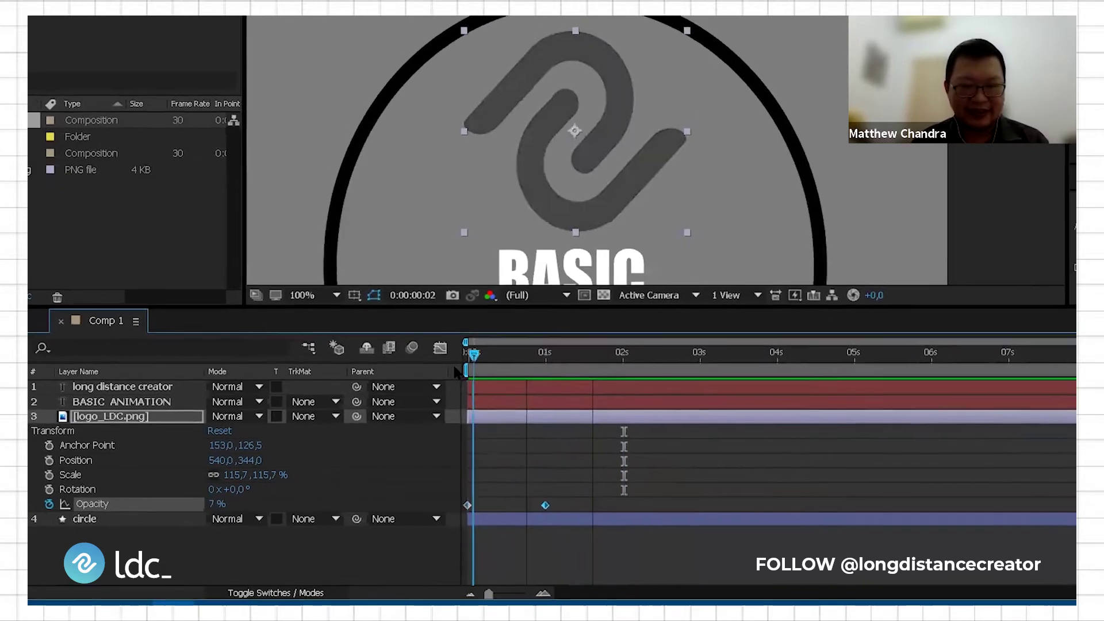
key(shift+Page_Down)
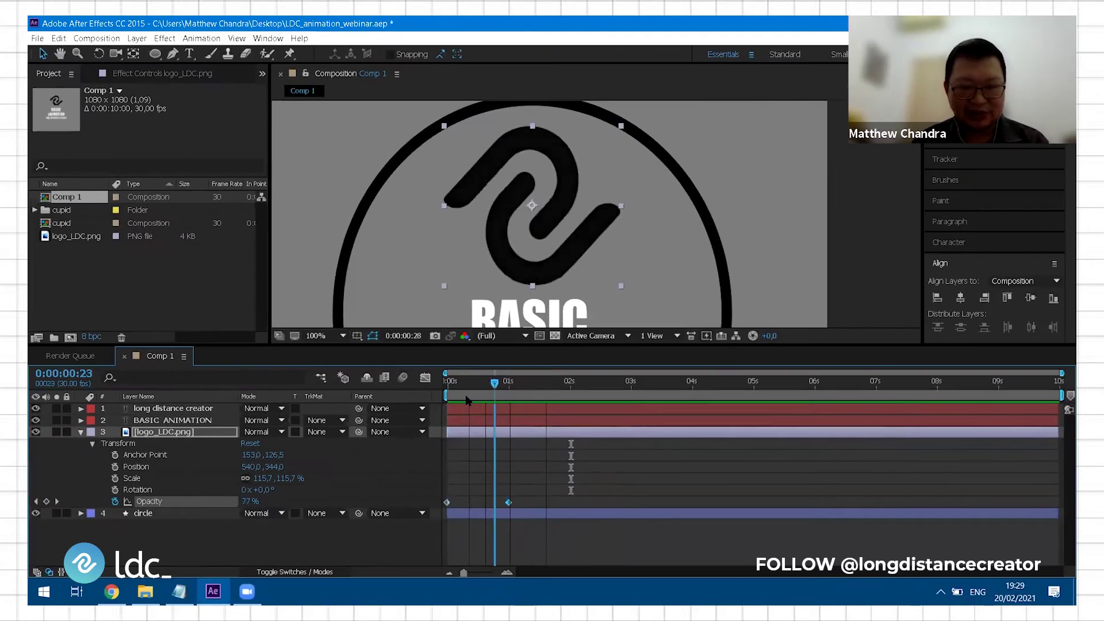
key(Home)
Select the long distance creator text and collapse the logo_LDC.png layer's properties
scroll(512, 254, down, 2)
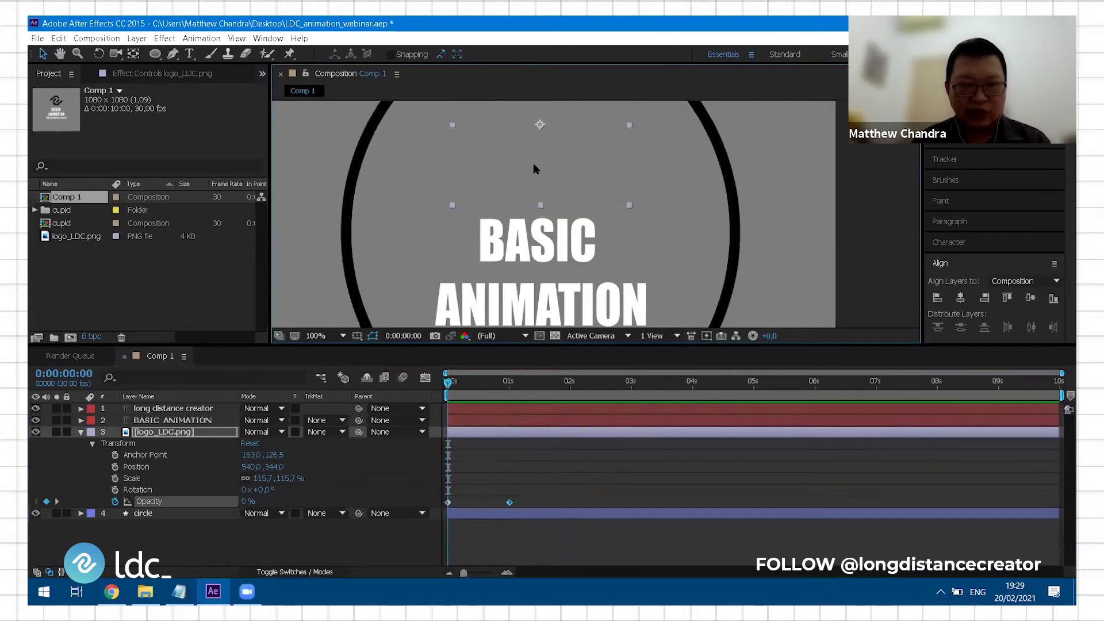
scroll(552, 254, up, 2)
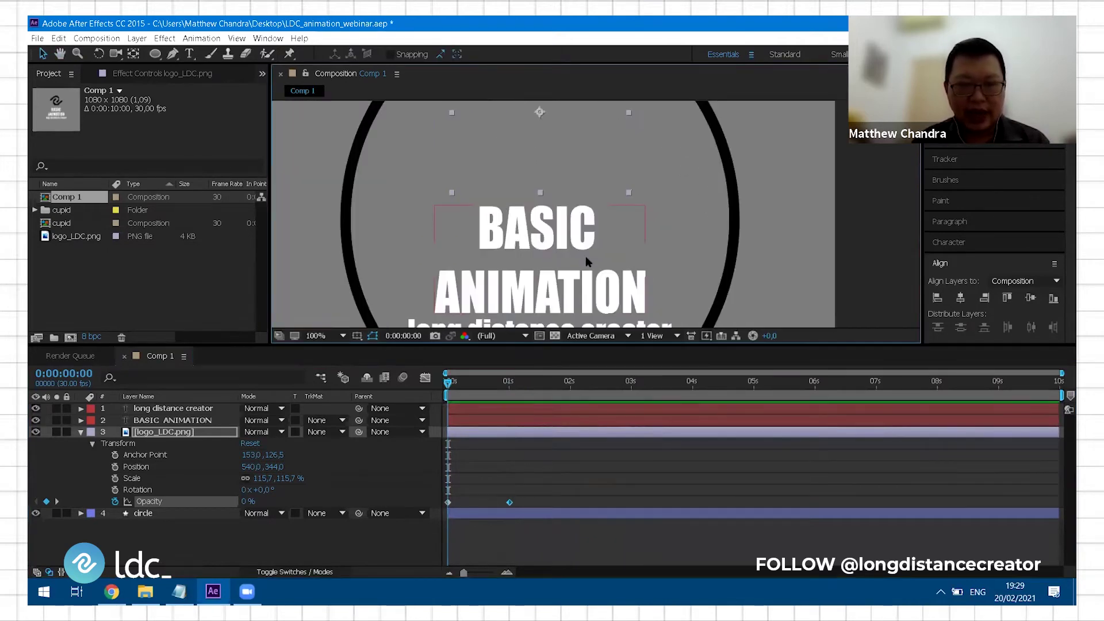
drag(581, 210, 580, 198)
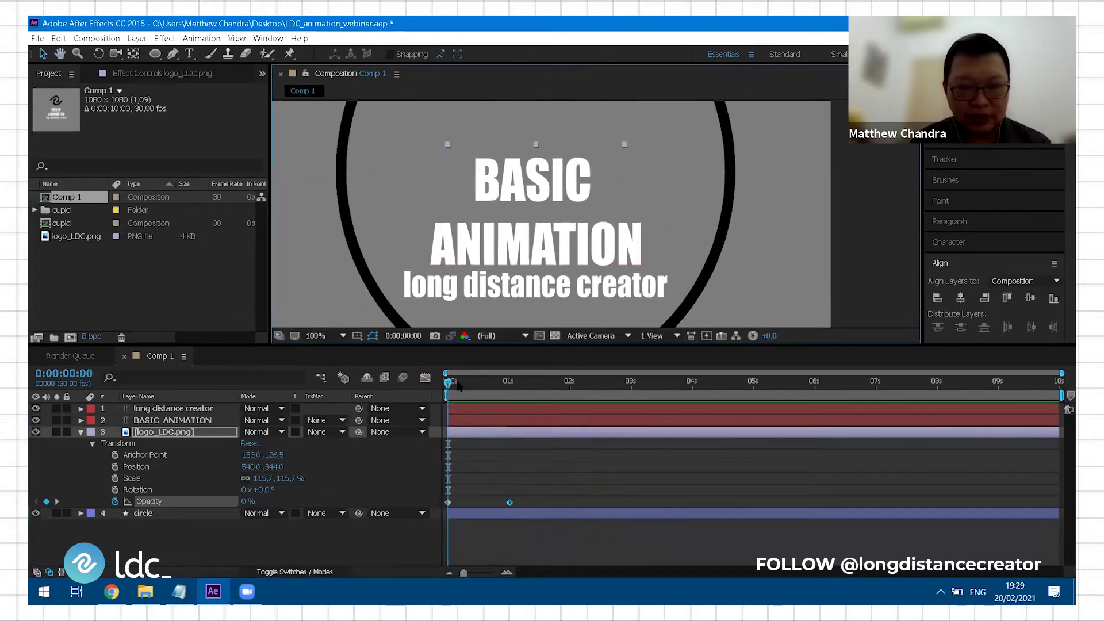
click(498, 299)
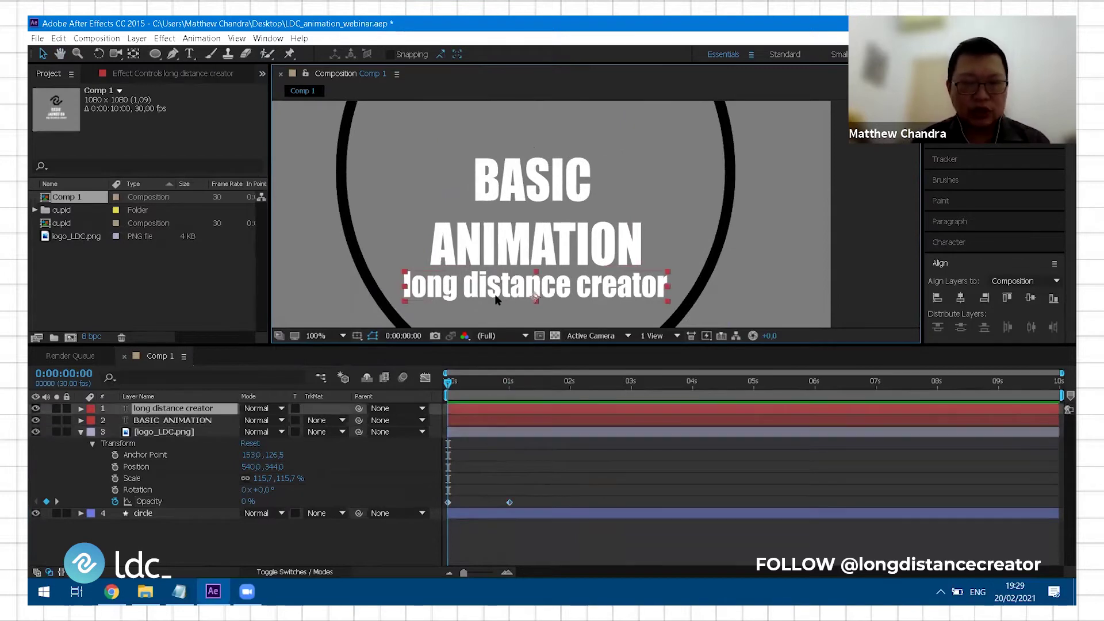
scroll(541, 298, up, 1)
scroll(638, 256, down, 2)
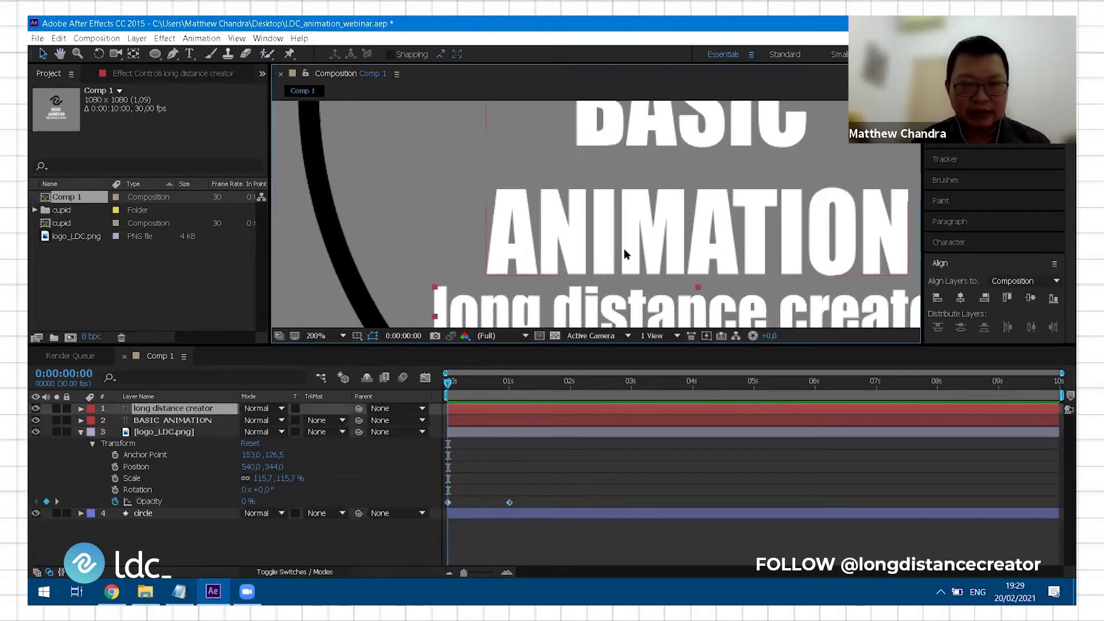
drag(610, 253, 585, 248)
scroll(585, 248, up, 1)
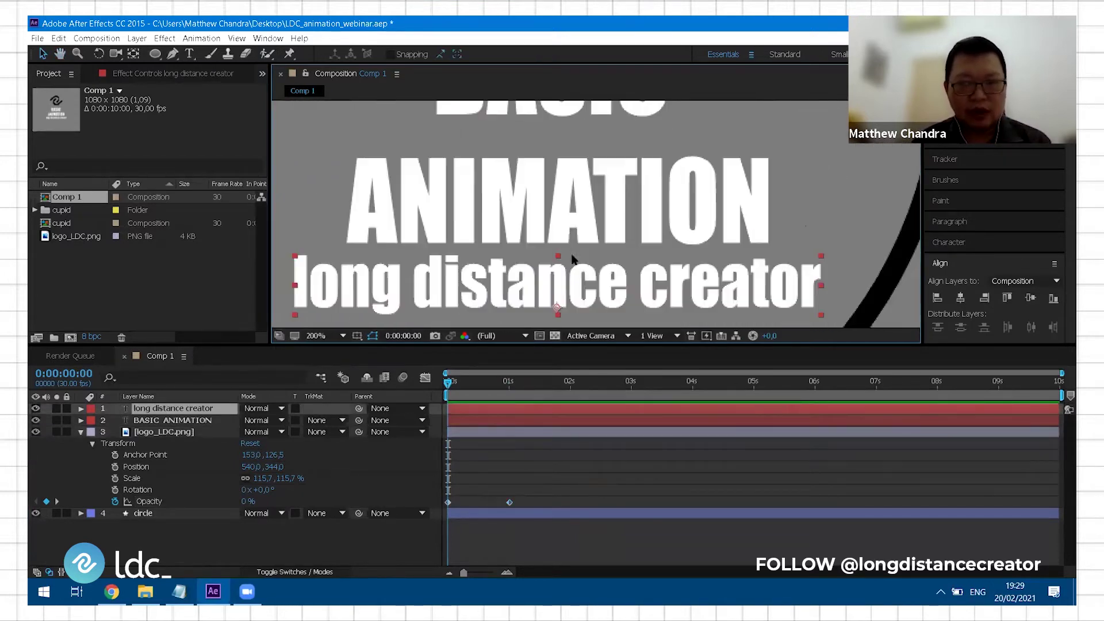
click(92, 444)
click(80, 432)
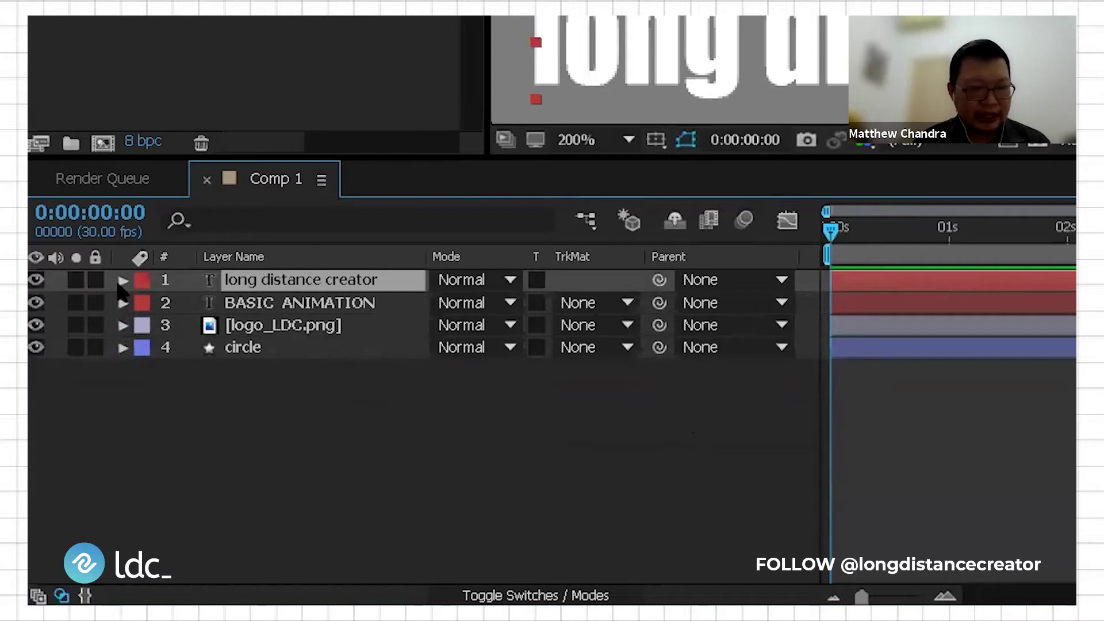
Examine the property groups of all four layers, including the long distance creator layer's Transform and Text properties, and collapse them again
click(122, 281)
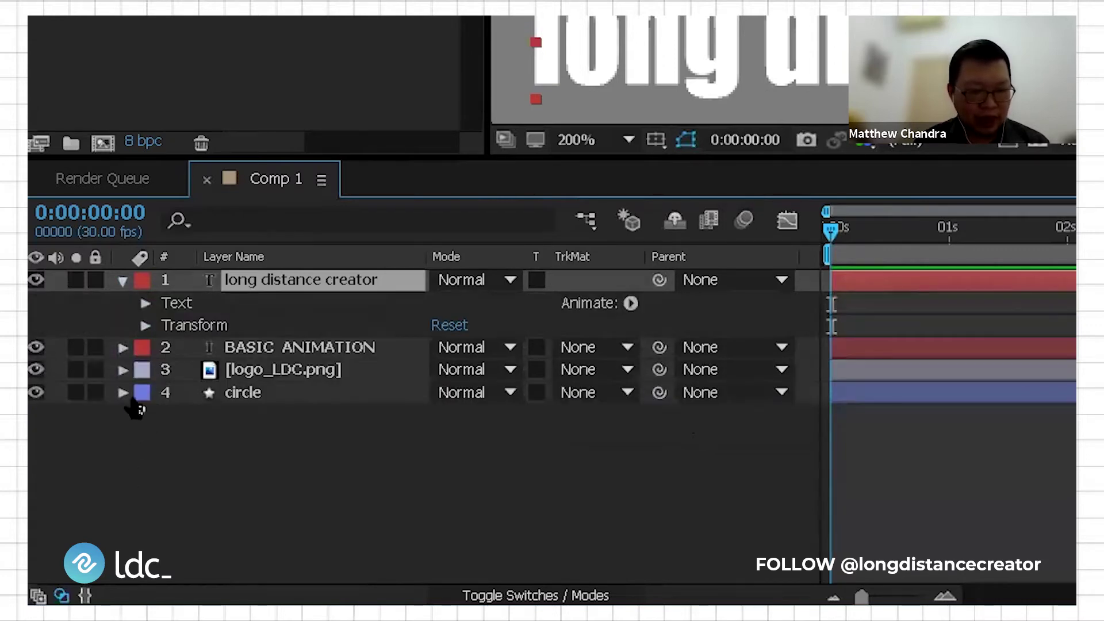
click(123, 393)
click(123, 370)
click(122, 348)
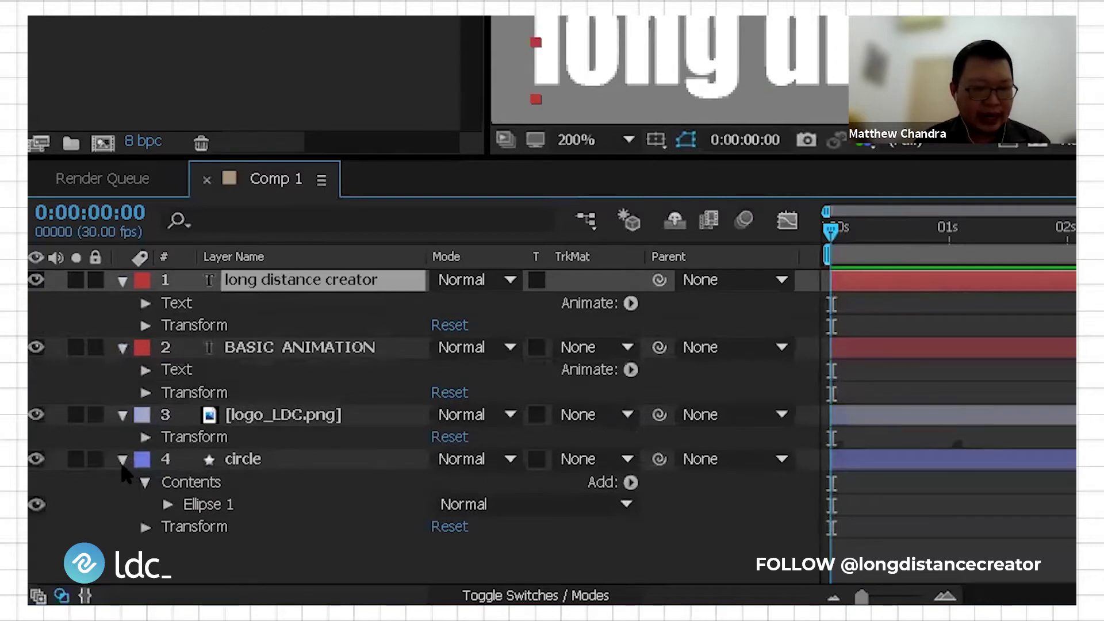
click(123, 460)
click(123, 414)
click(122, 348)
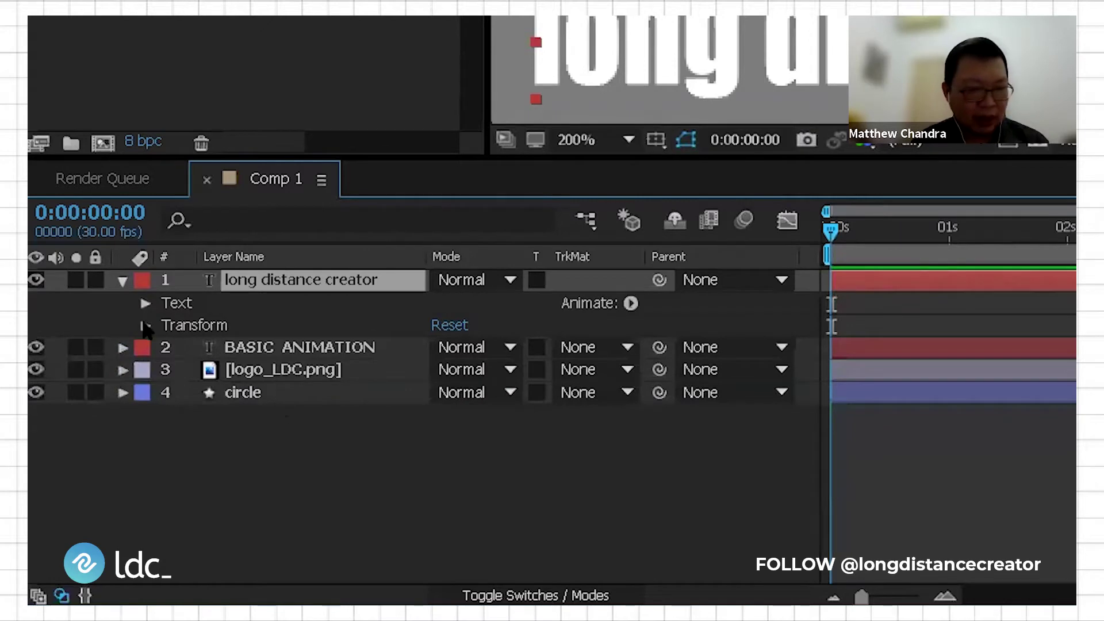
click(145, 326)
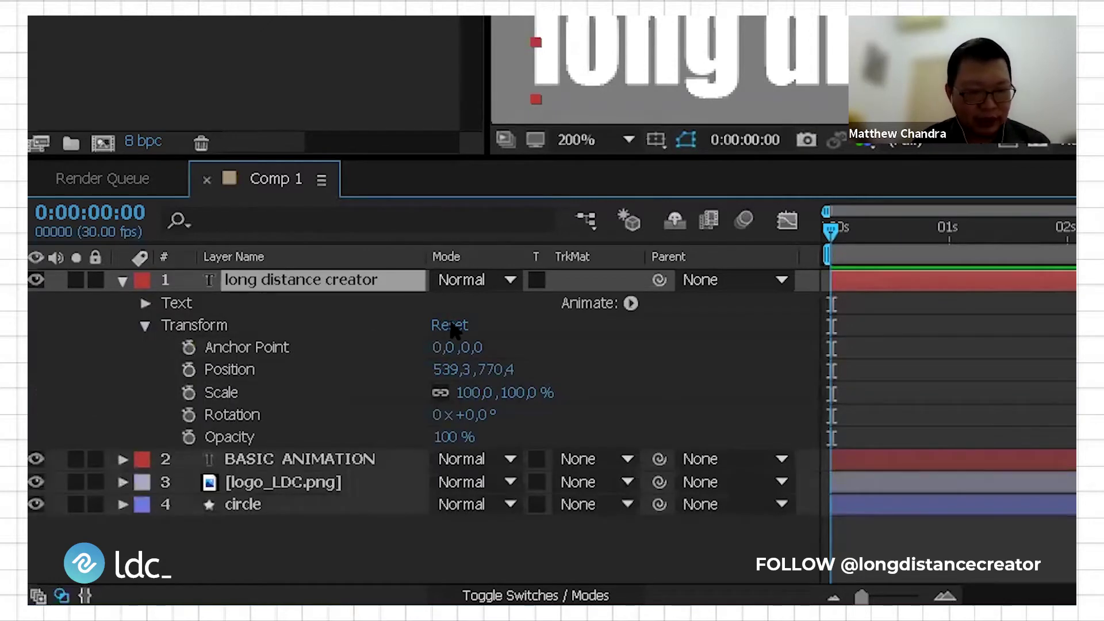
click(143, 323)
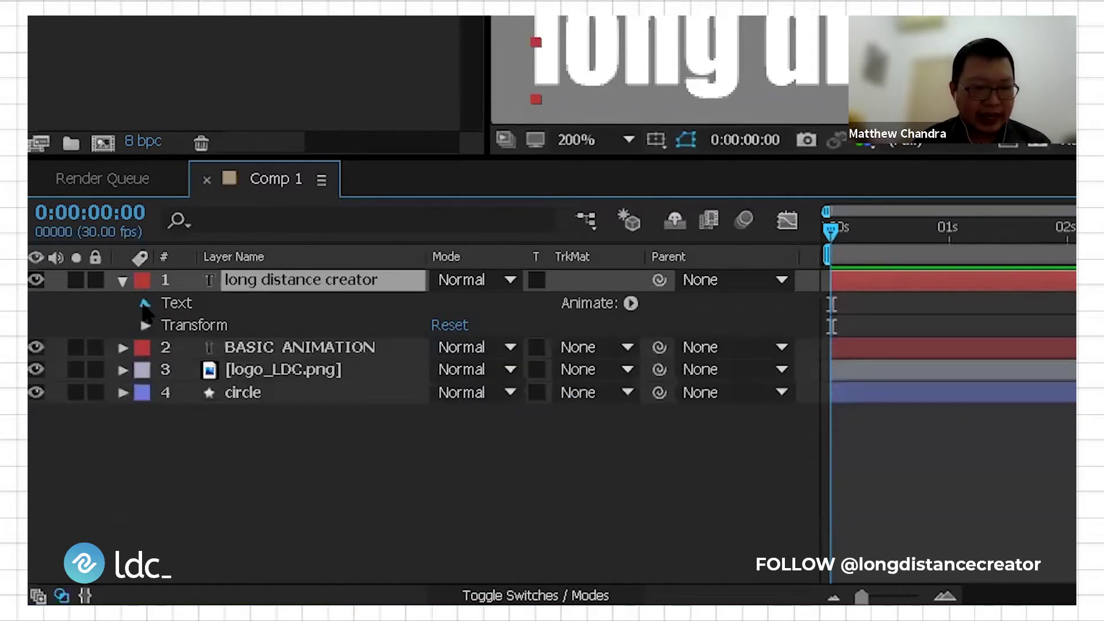
click(144, 304)
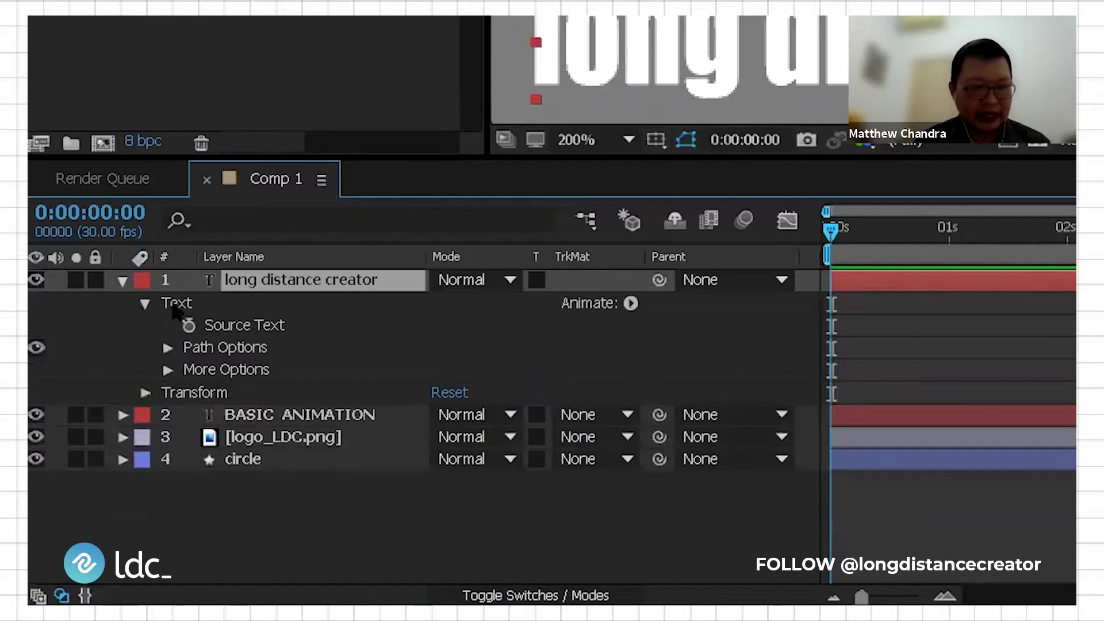
click(145, 303)
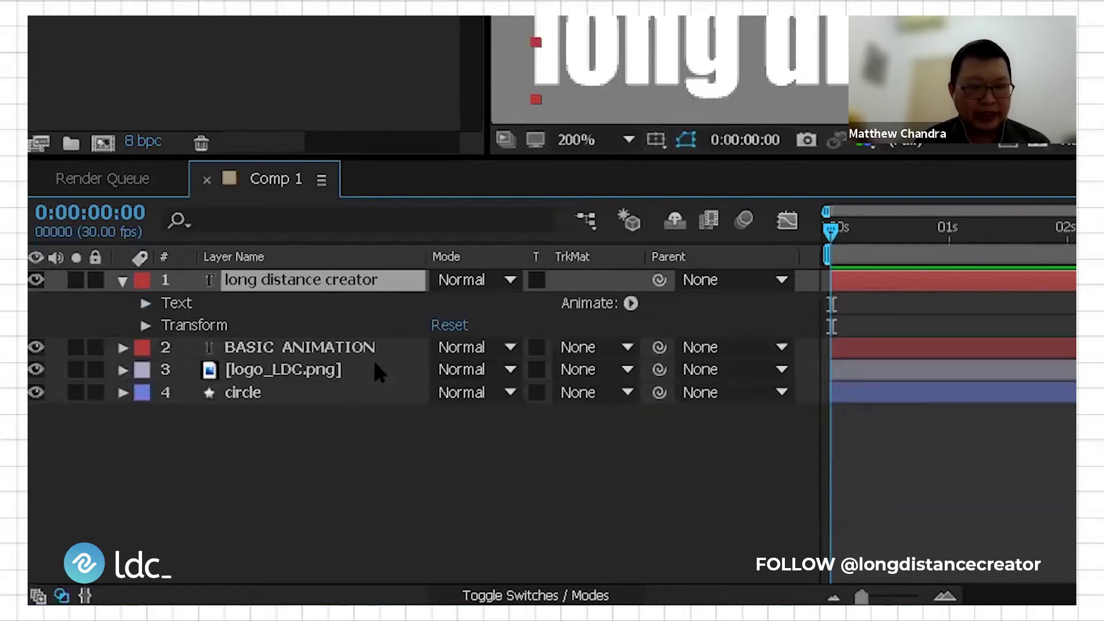
click(122, 280)
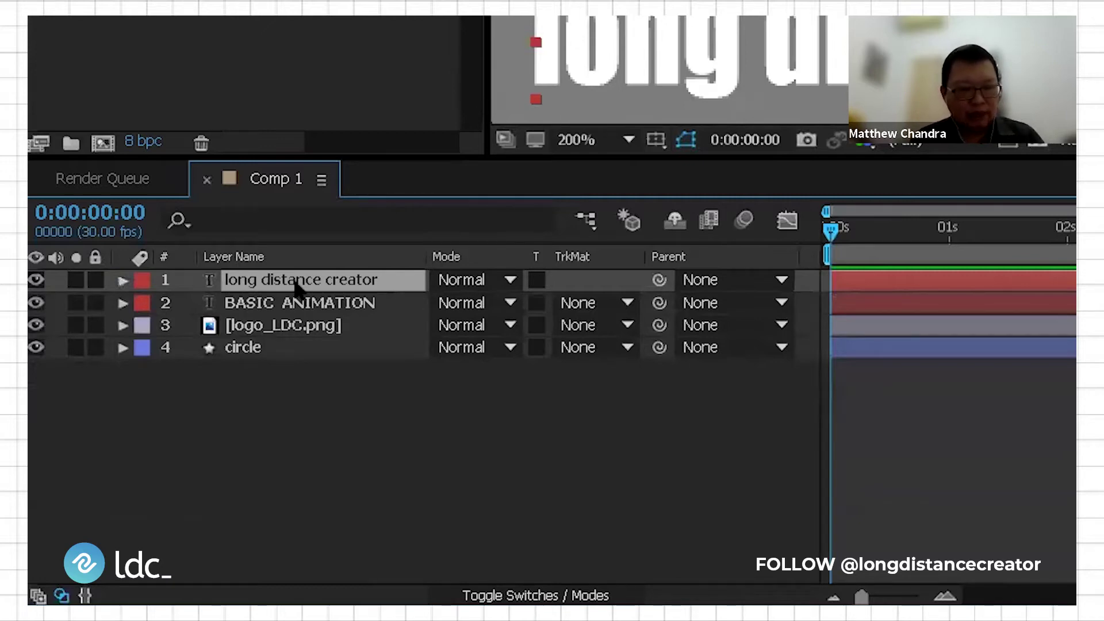
Reveal the long distance creator text's scale property and set it to 0%
key(s)
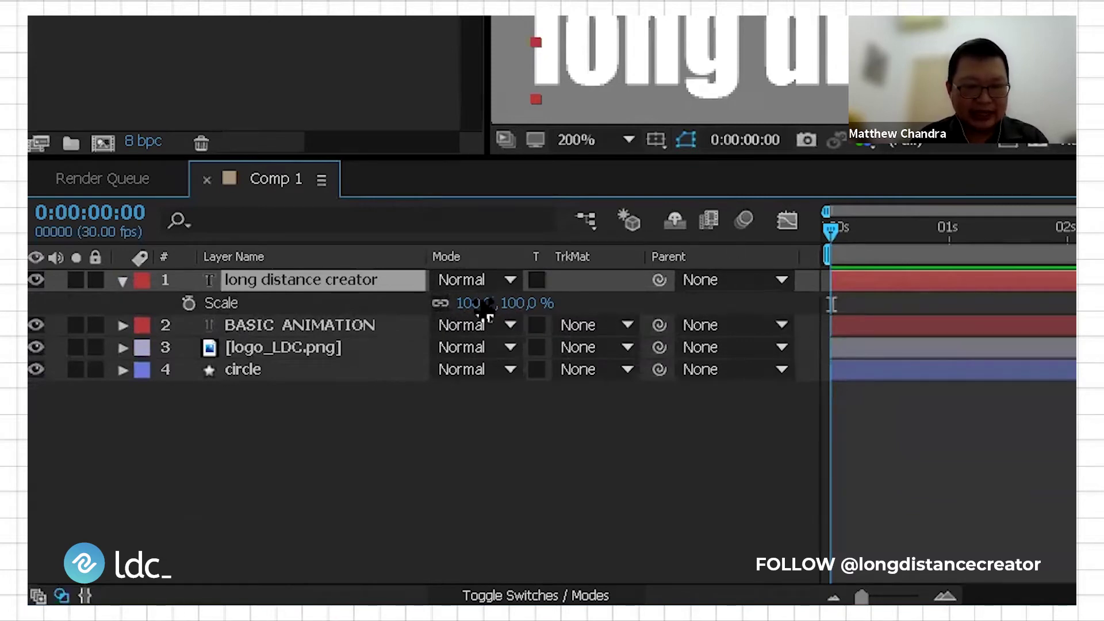
drag(485, 311, 490, 339)
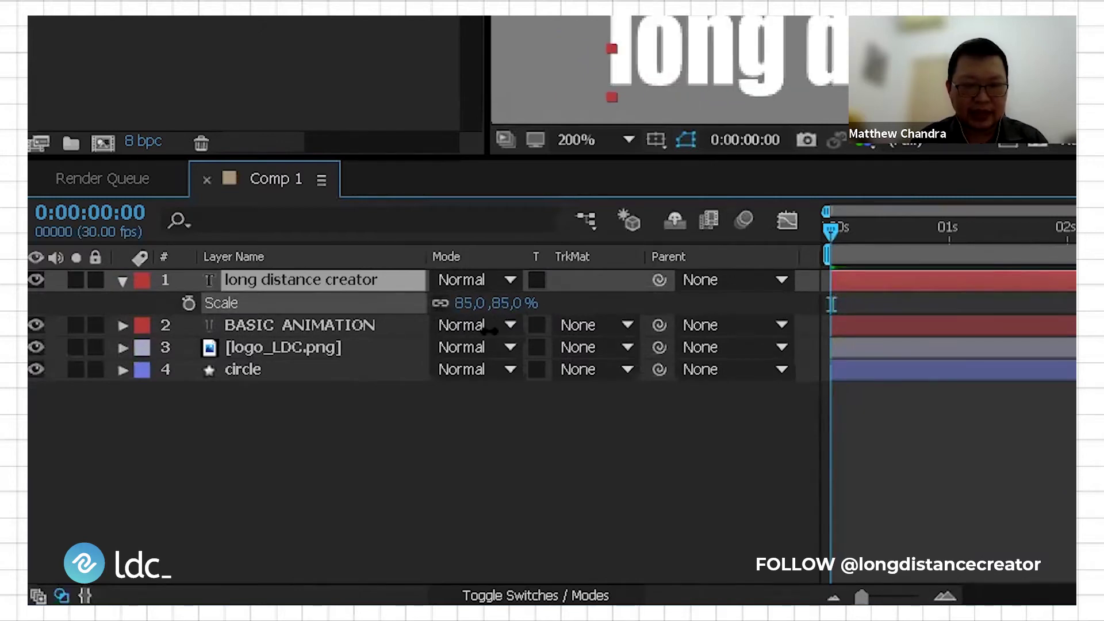
drag(468, 303, 480, 303)
click(477, 303)
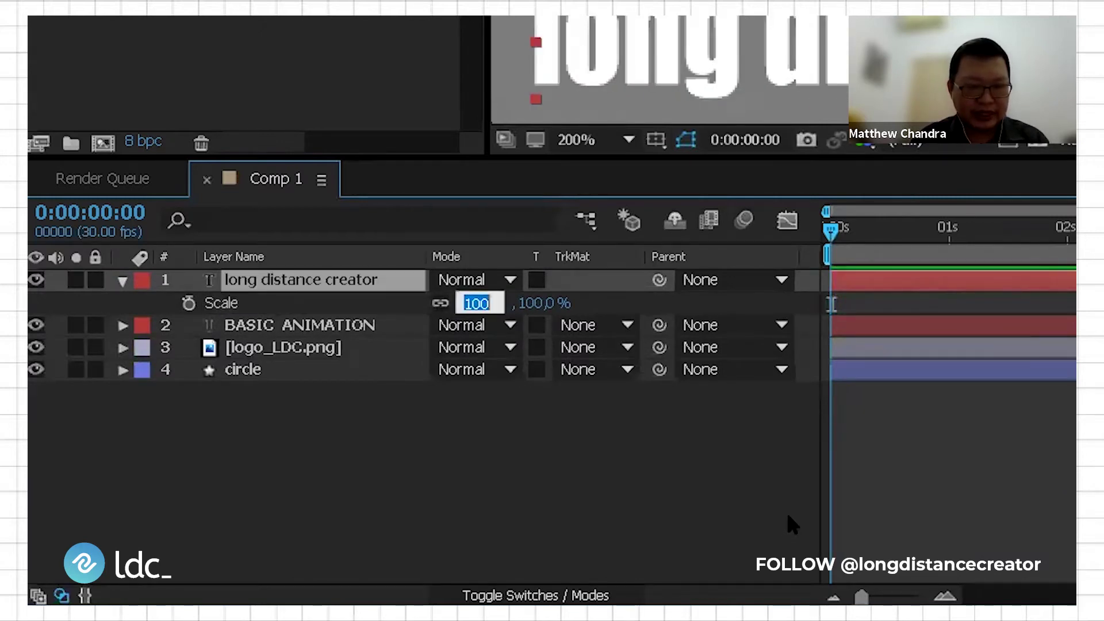
text(0)
key(Return)
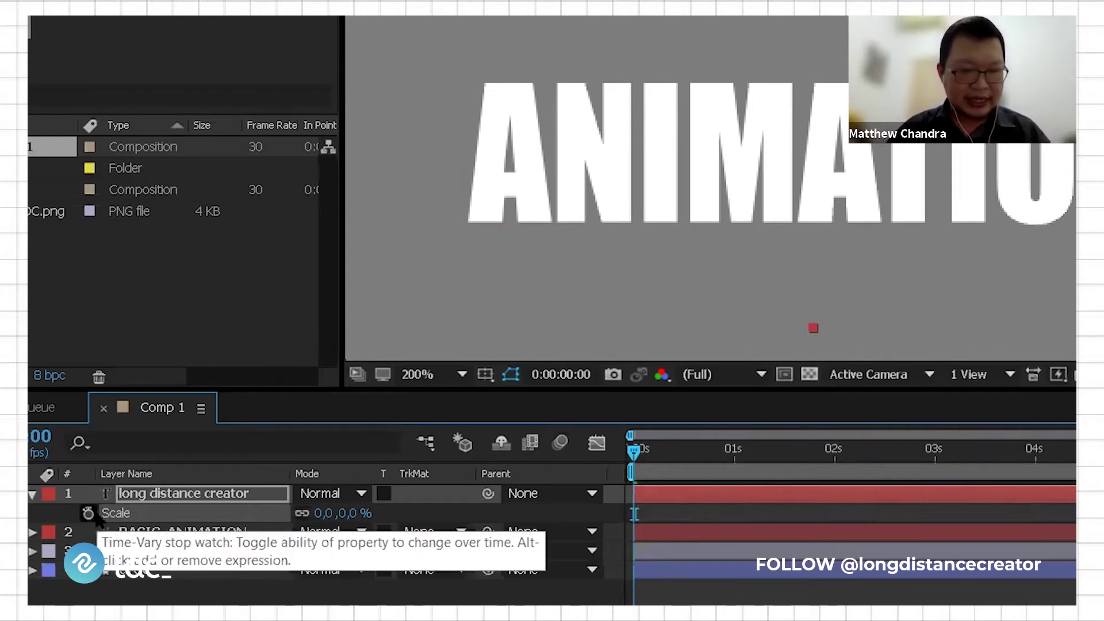
Play the start of the composition and move the current time to 1 second
key(space)
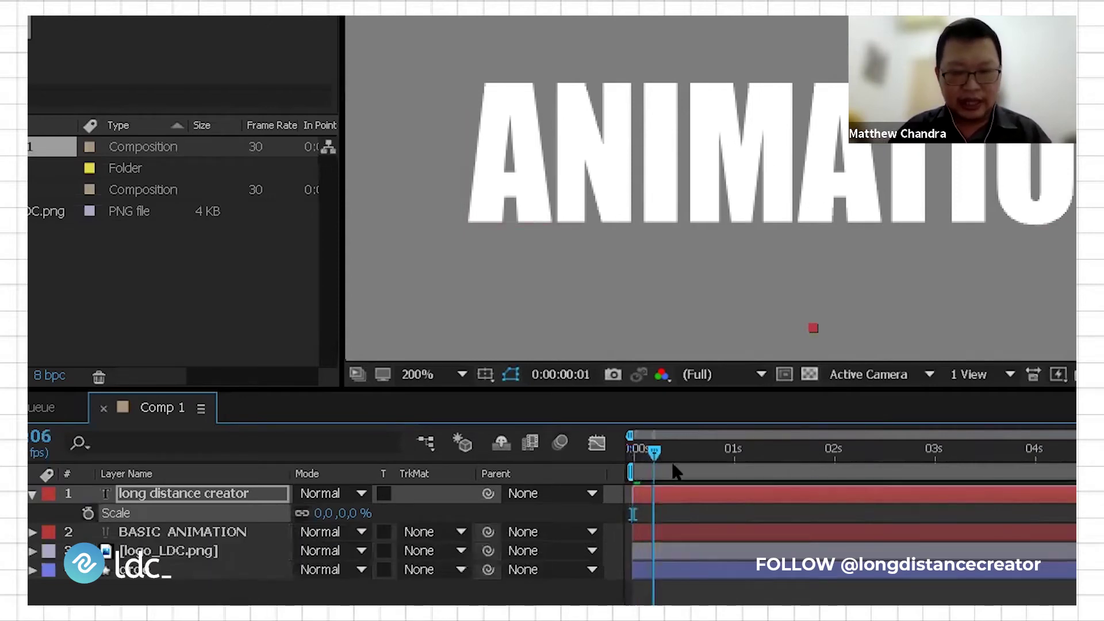
scroll(936, 149, down, 3)
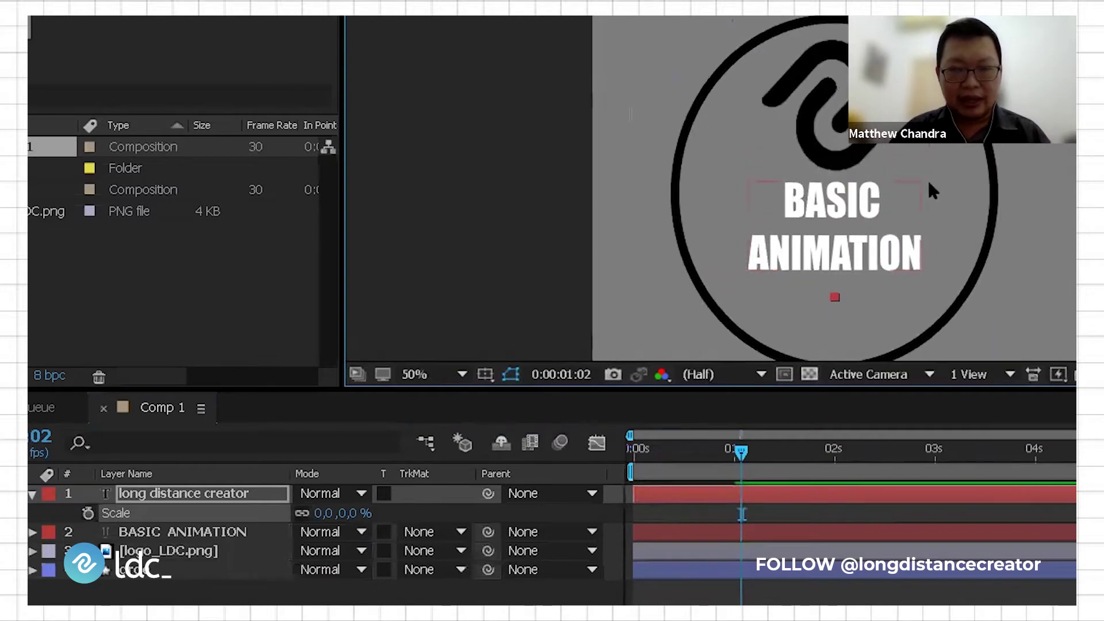
drag(758, 452, 677, 454)
drag(694, 493, 732, 513)
scroll(901, 179, up, 2)
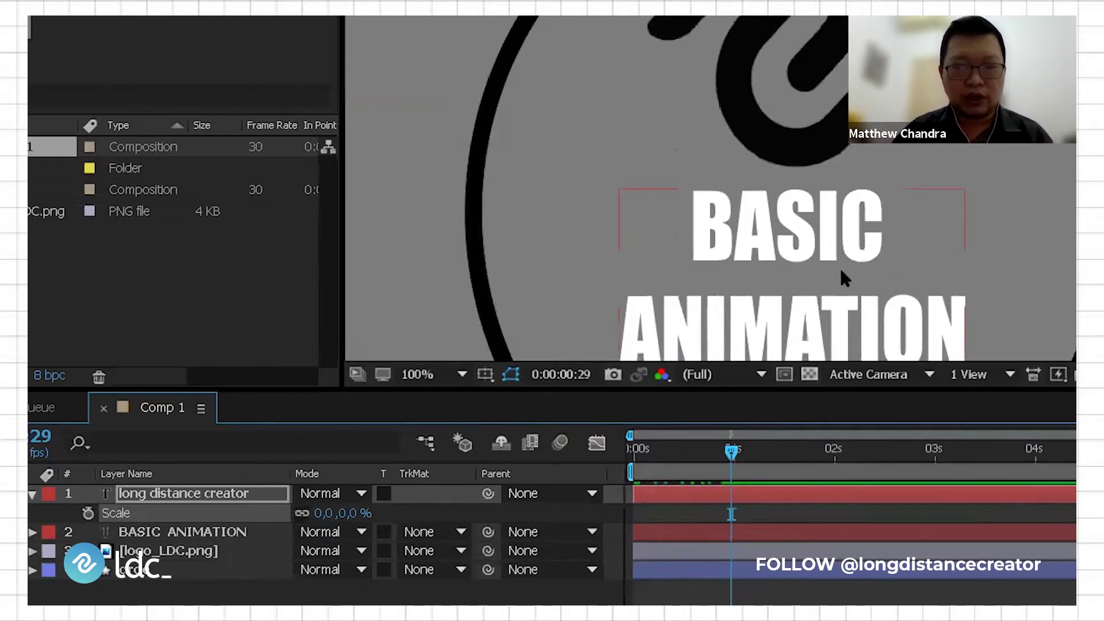
drag(839, 267, 871, 177)
scroll(790, 355, up, 2)
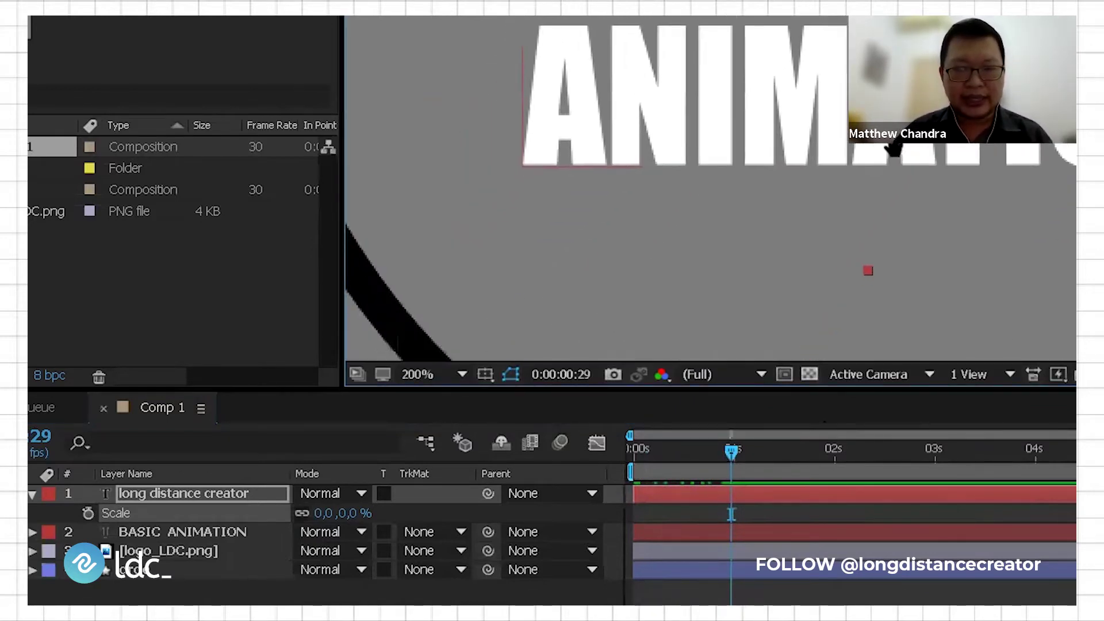
drag(695, 467, 733, 557)
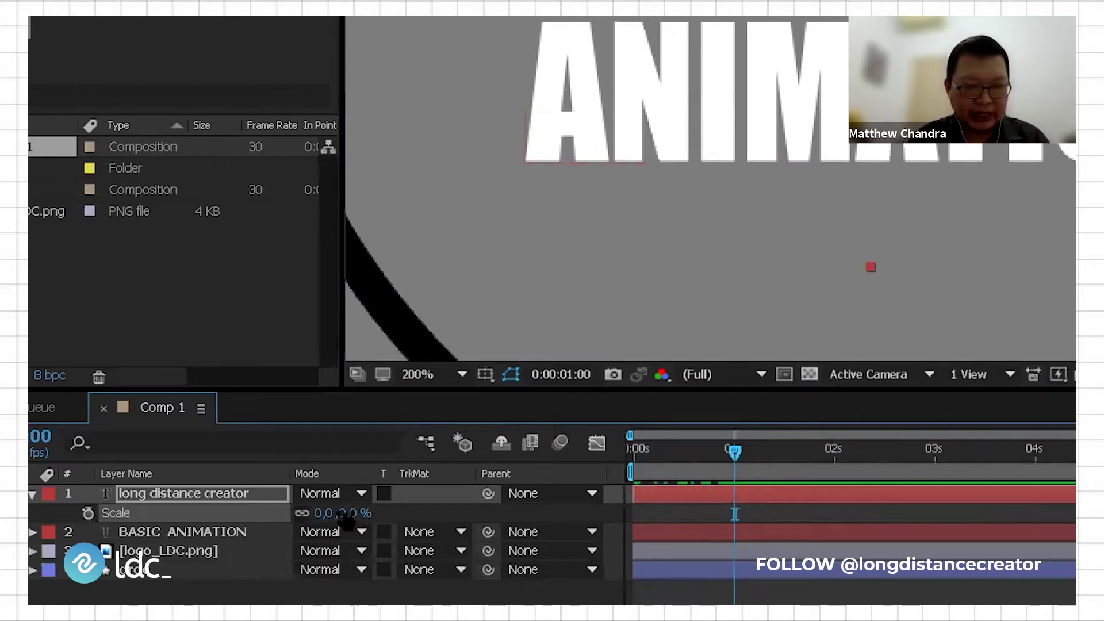
Try a 113% scale on the long distance creator text, undo it, and enable scale keyframing at 1 second
drag(340, 513, 482, 523)
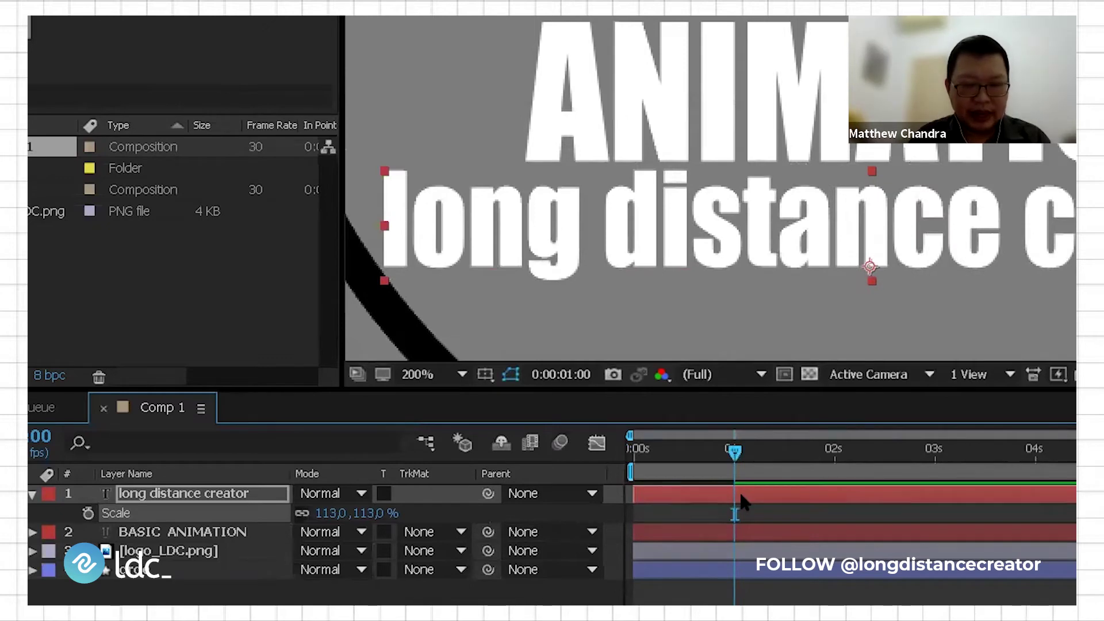
key(ctrl+z)
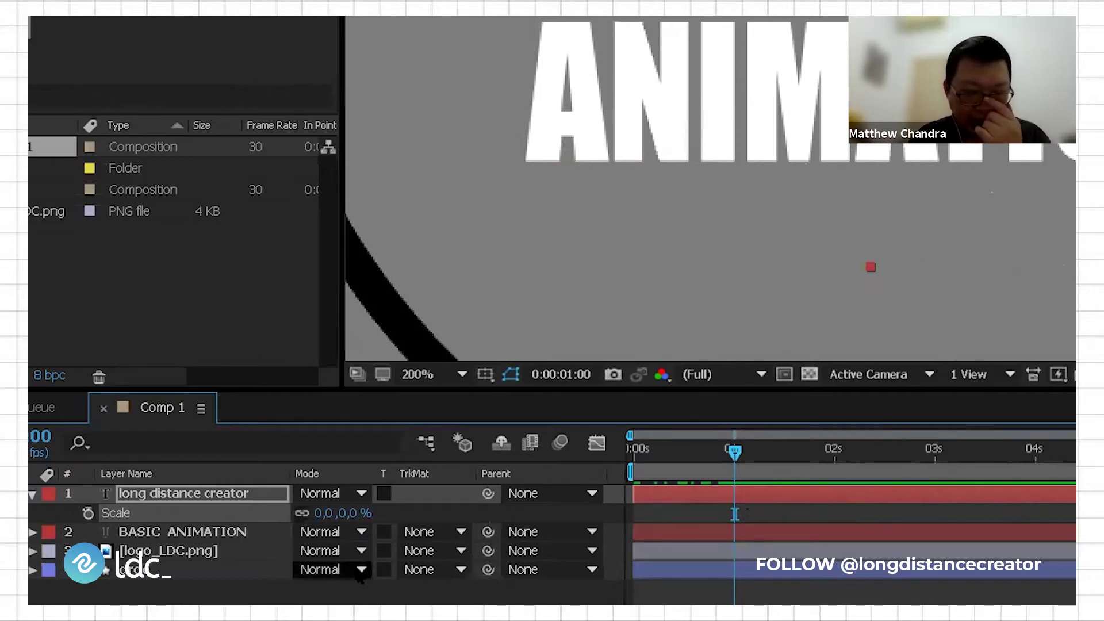
click(88, 513)
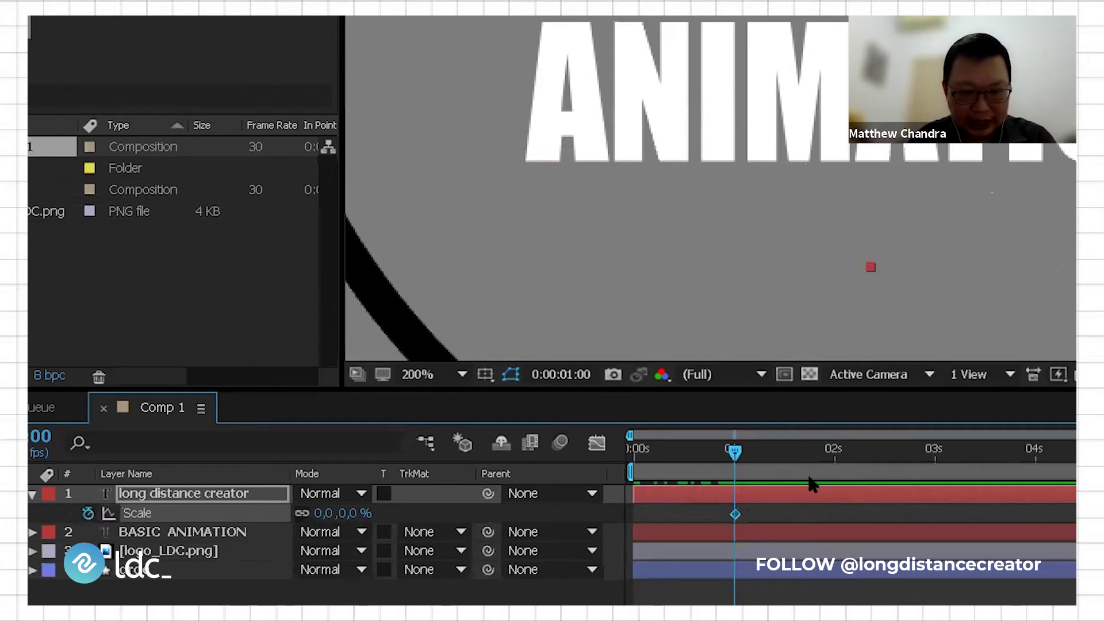
Add a scale keyframe of 100% to the long distance creator text at 2 seconds
drag(738, 460, 837, 476)
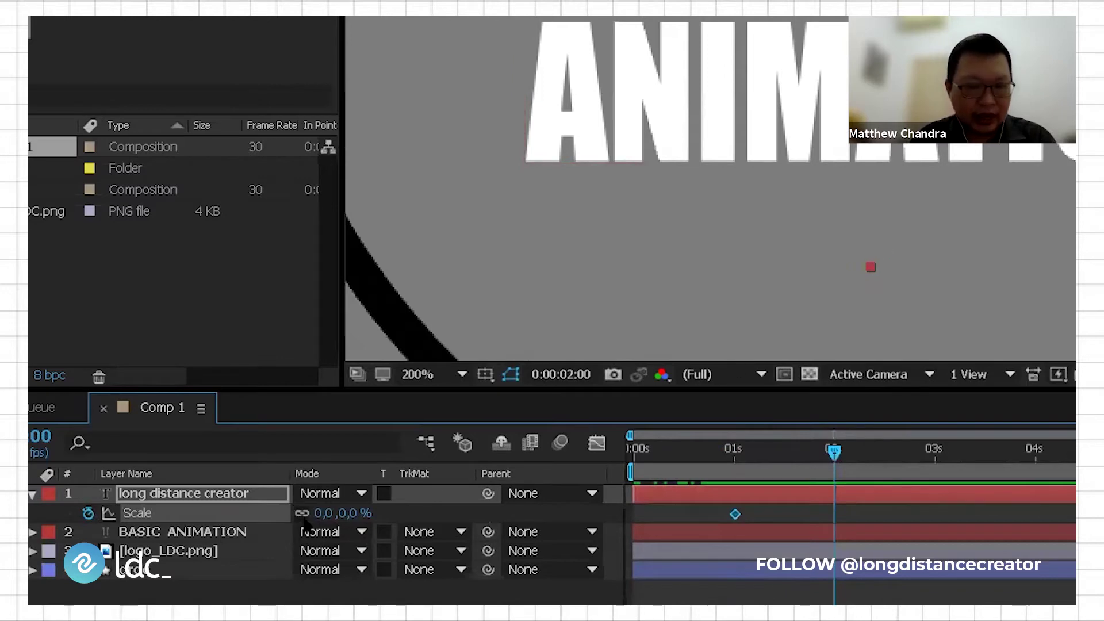
click(350, 513)
text(10)
key(Return)
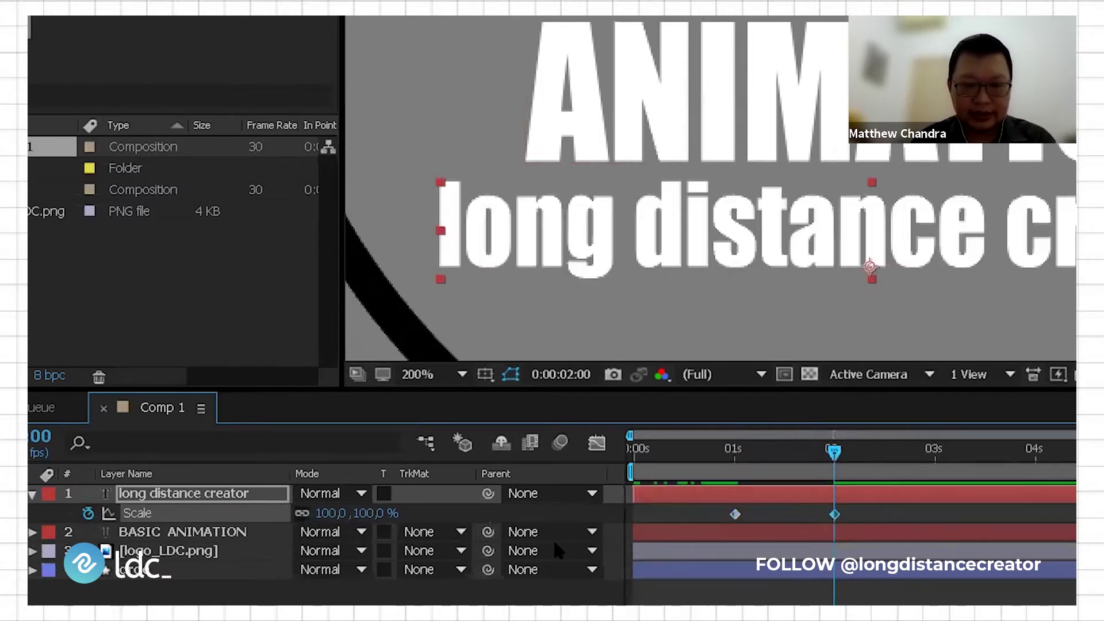
Preview the text's scale-up from just before 1 second, and scrub through it to 0:00:01:15
drag(764, 460, 723, 460)
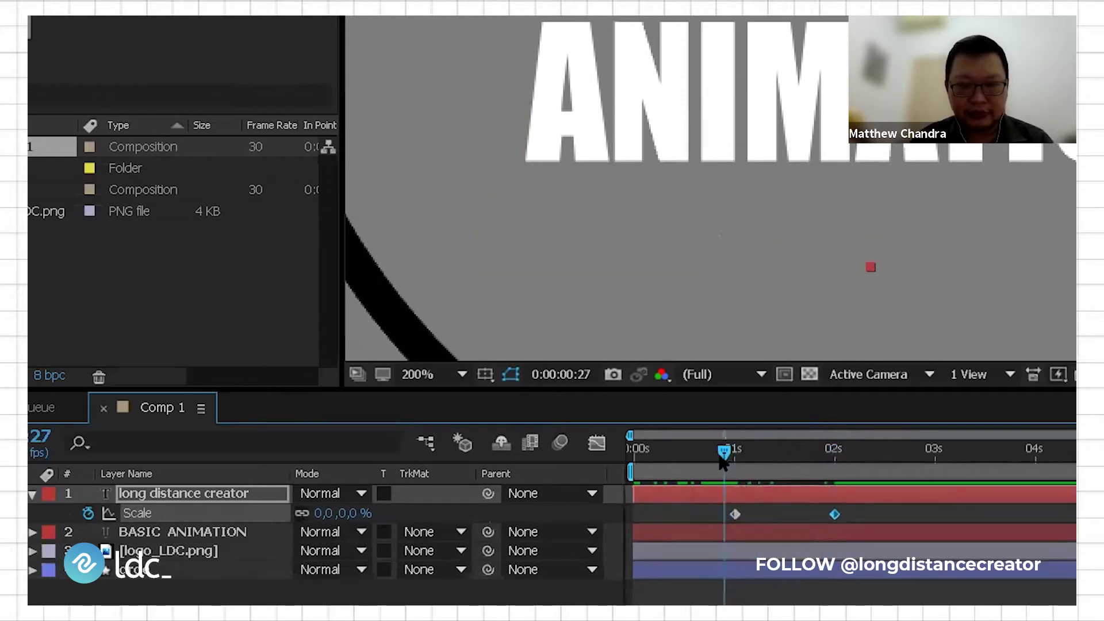
key(space)
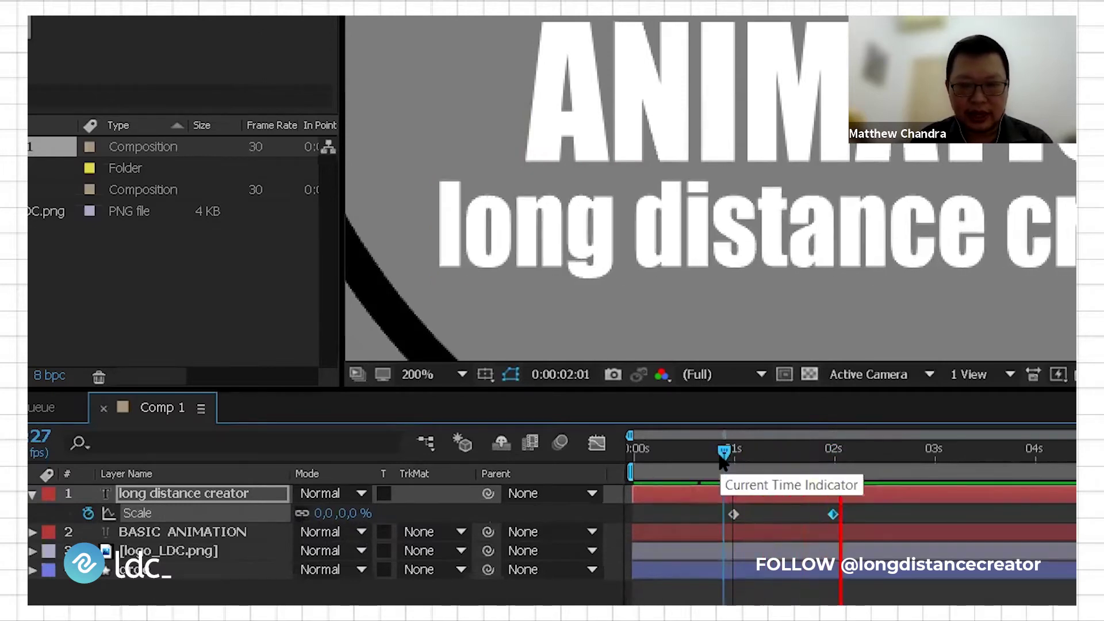
drag(858, 456, 785, 471)
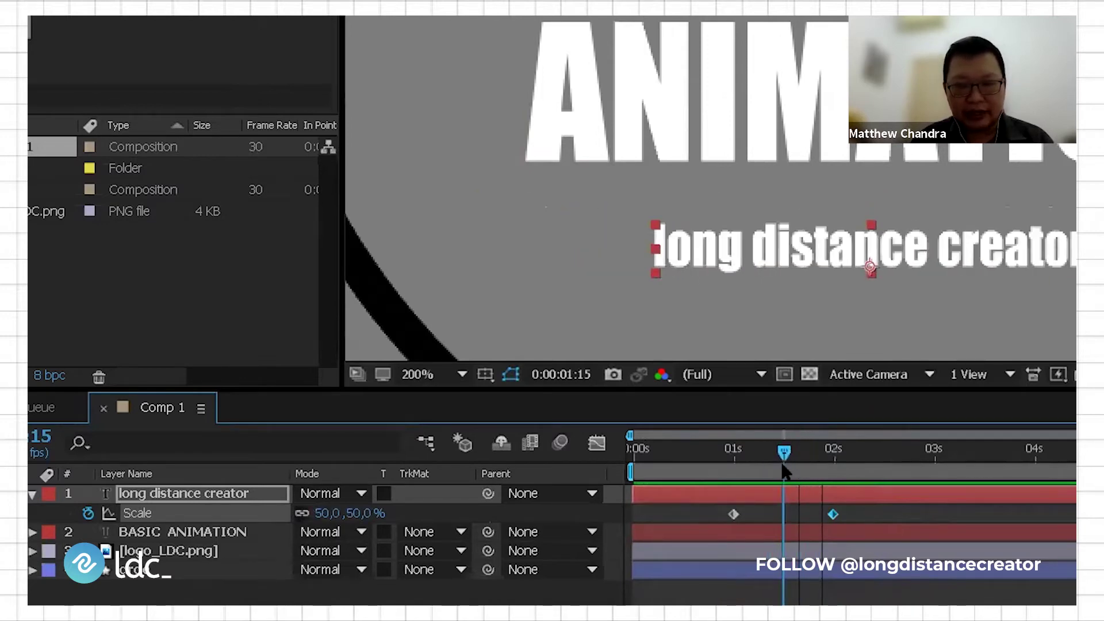
mouse_move(768, 470)
mouse_down()
mouse_move(735, 470)
mouse_move(784, 478)
mouse_up()
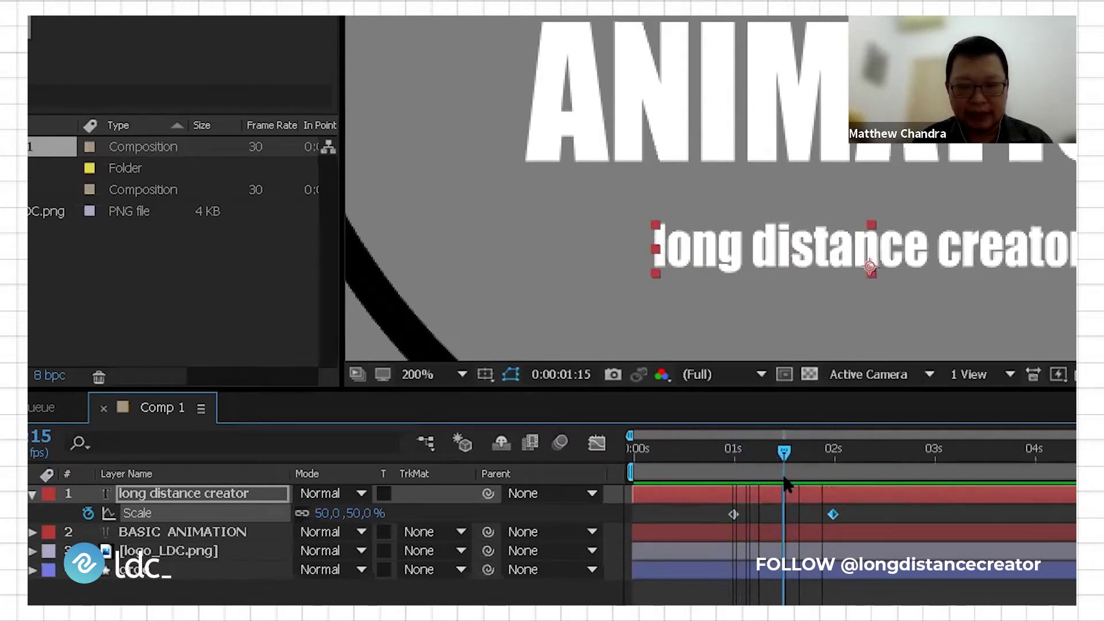
mouse_move(789, 463)
mouse_down()
mouse_move(824, 465)
mouse_move(746, 467)
mouse_move(785, 478)
mouse_up()
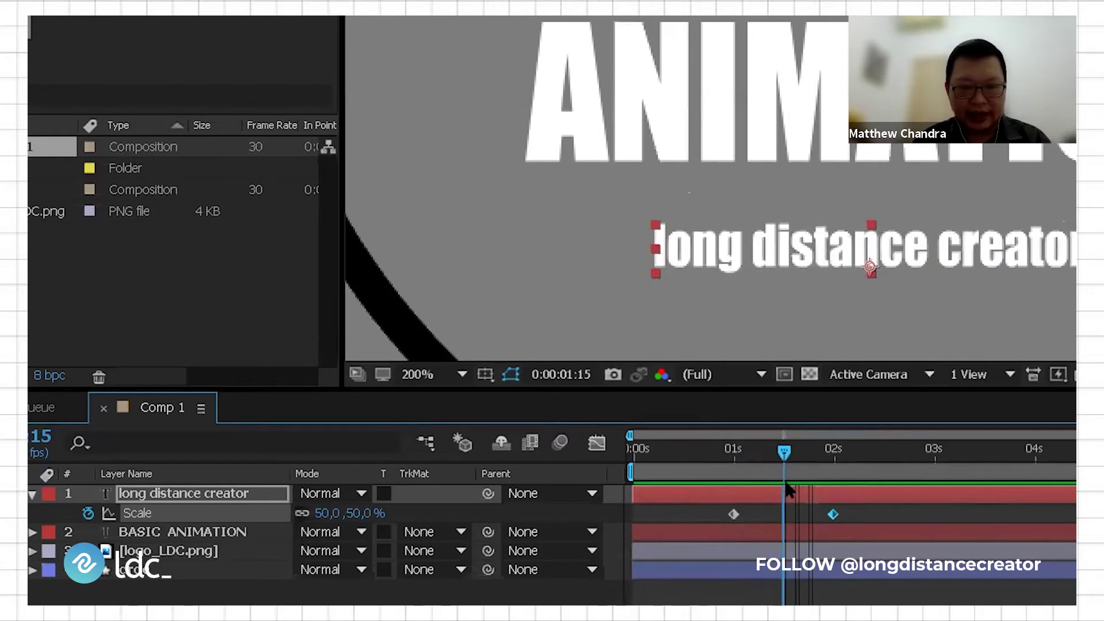
Add a scale keyframe of 150% to the long distance creator text at 0:00:01:15
scroll(890, 226, down, 2)
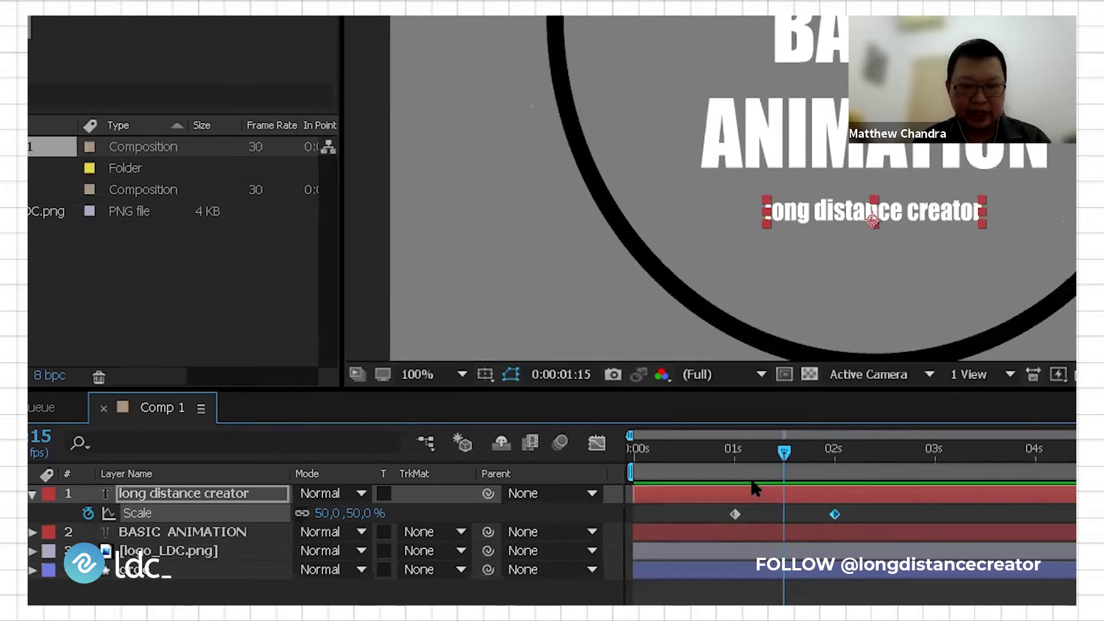
drag(348, 513, 436, 515)
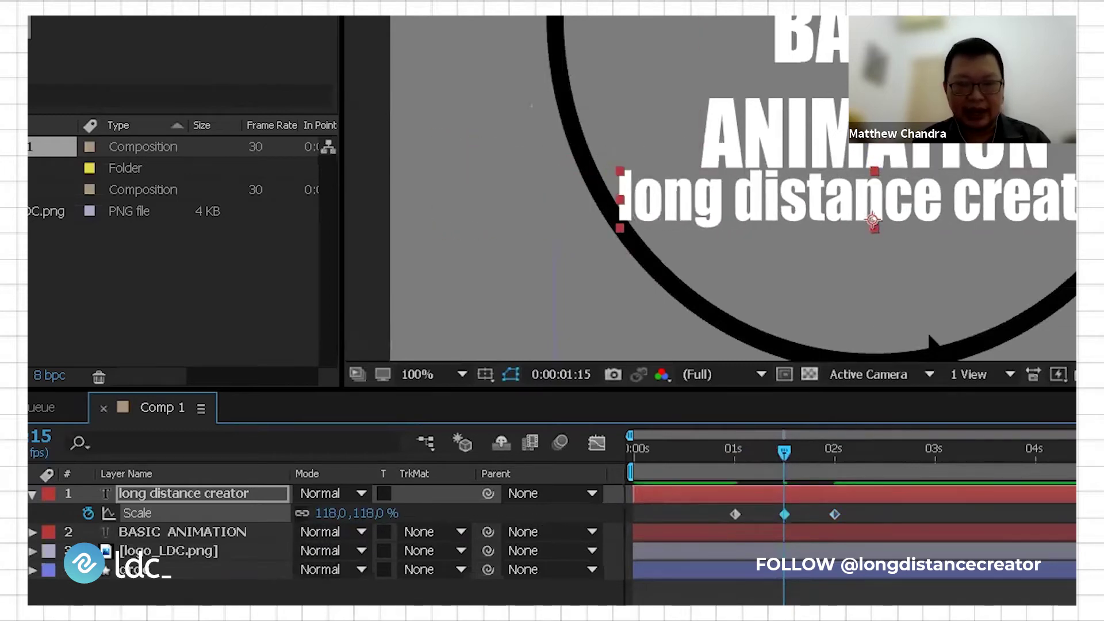
key(ctrl+z)
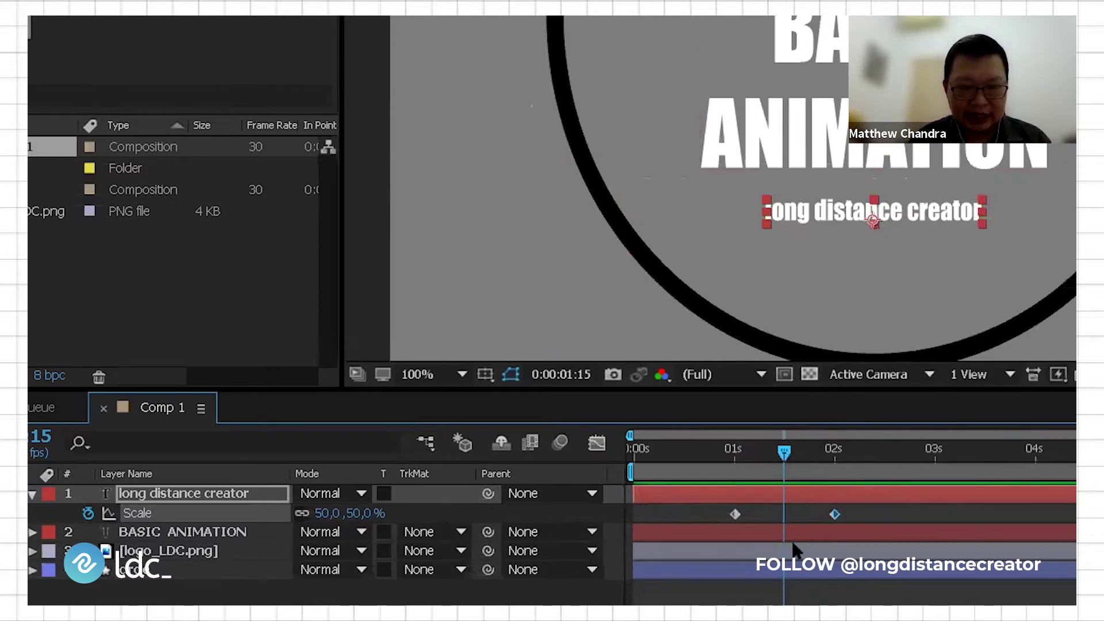
click(360, 513)
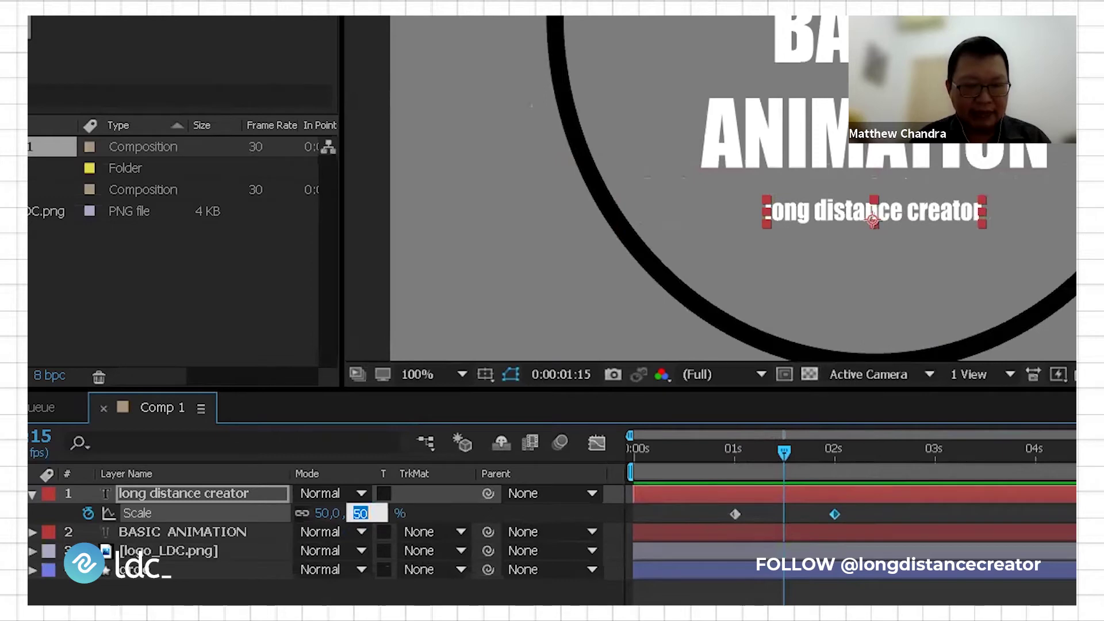
text(150)
key(Return)
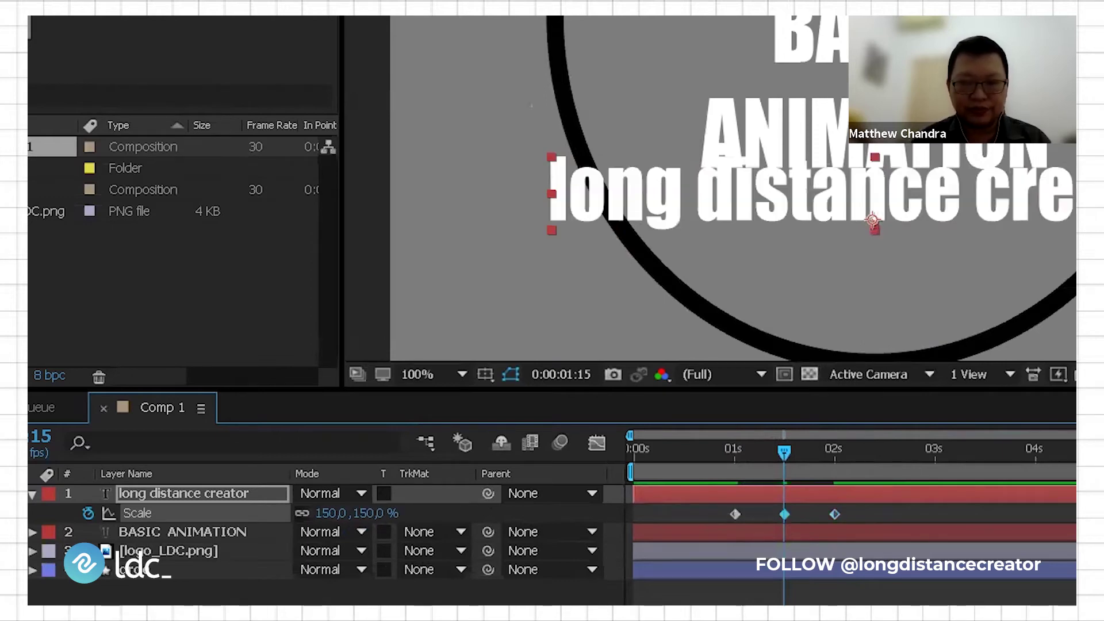
Preview the text's three-keyframe scale animation from just before 1 second, and scrub through it to 0:00:01:29
drag(785, 452, 724, 454)
key(space)
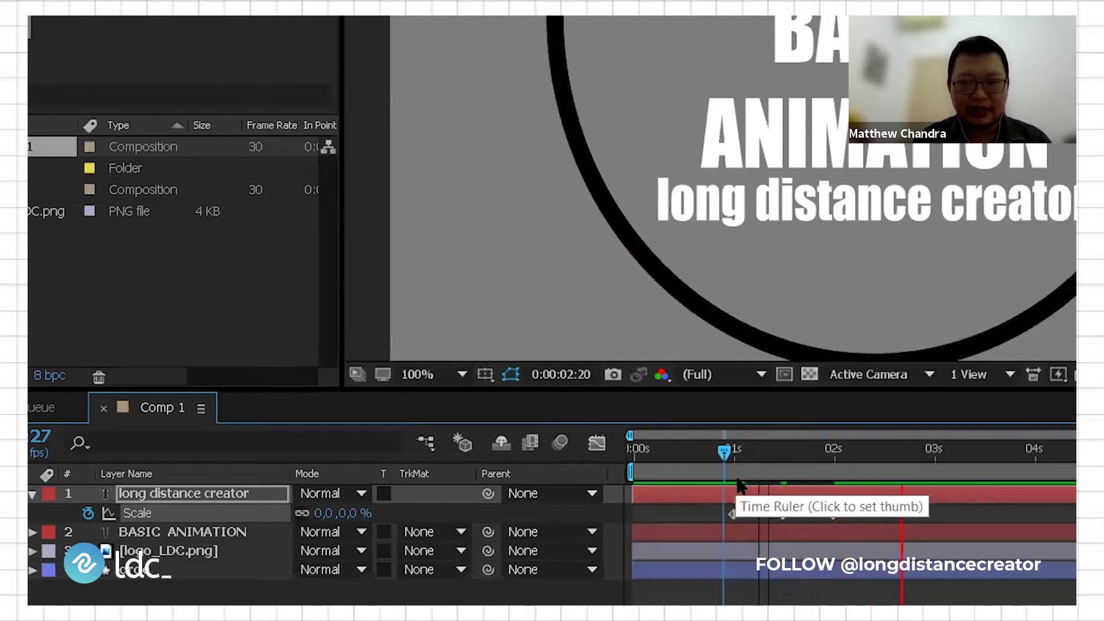
key(space)
drag(917, 453, 723, 463)
mouse_move(810, 467)
mouse_down()
mouse_move(786, 467)
mouse_move(796, 463)
mouse_up()
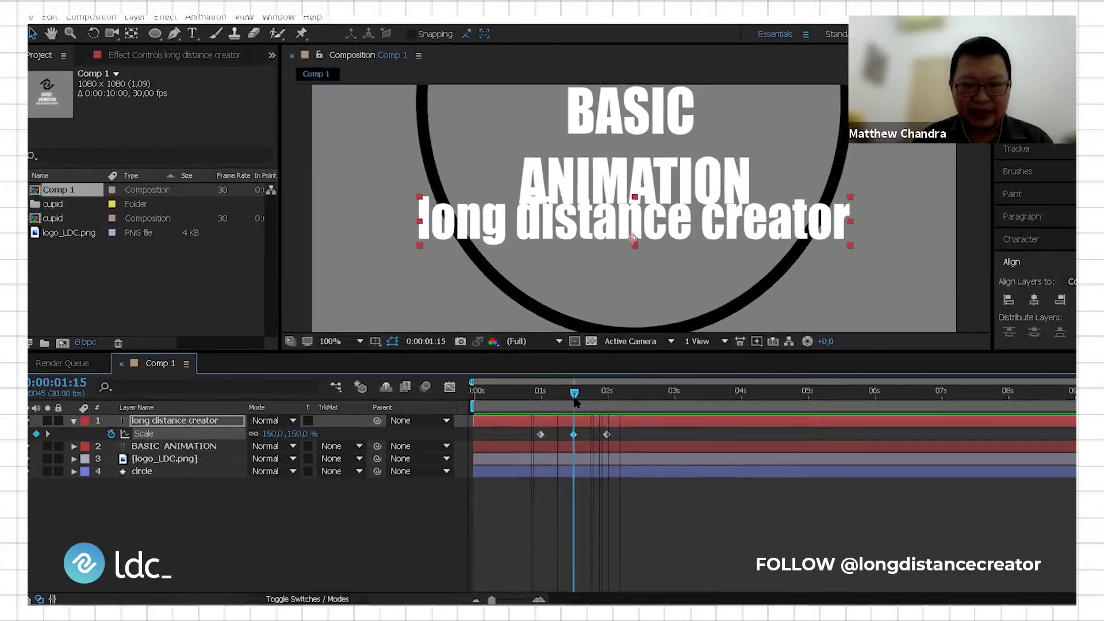
drag(576, 403, 604, 403)
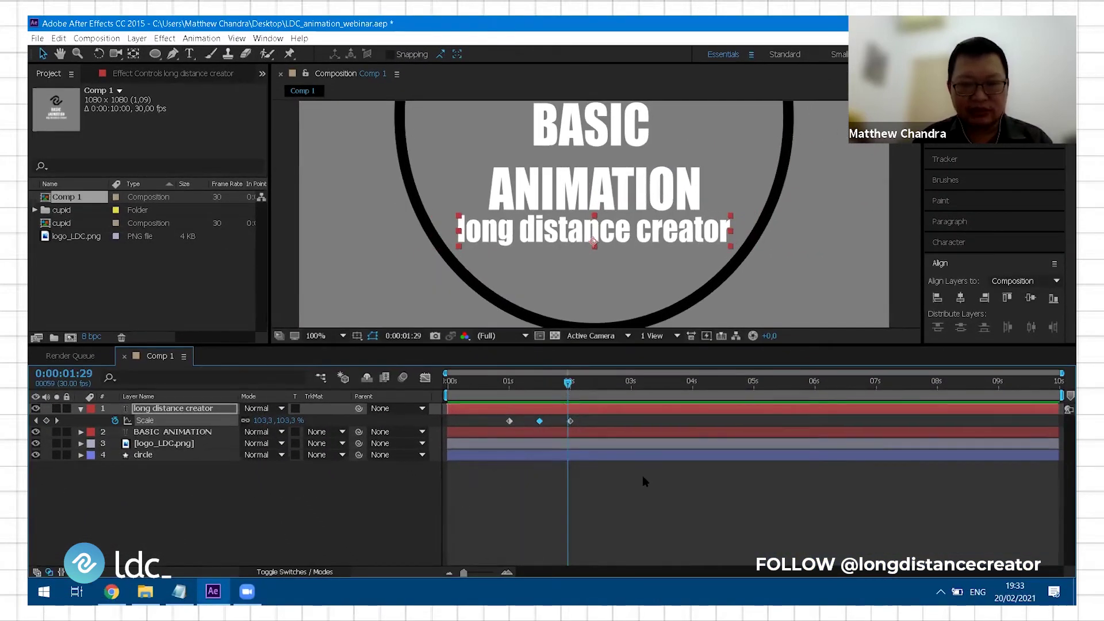
Preview the long distance creator text's bouncing scale-in from just before 1 second, and return the playhead to 2 seconds
click(570, 382)
drag(548, 391, 504, 385)
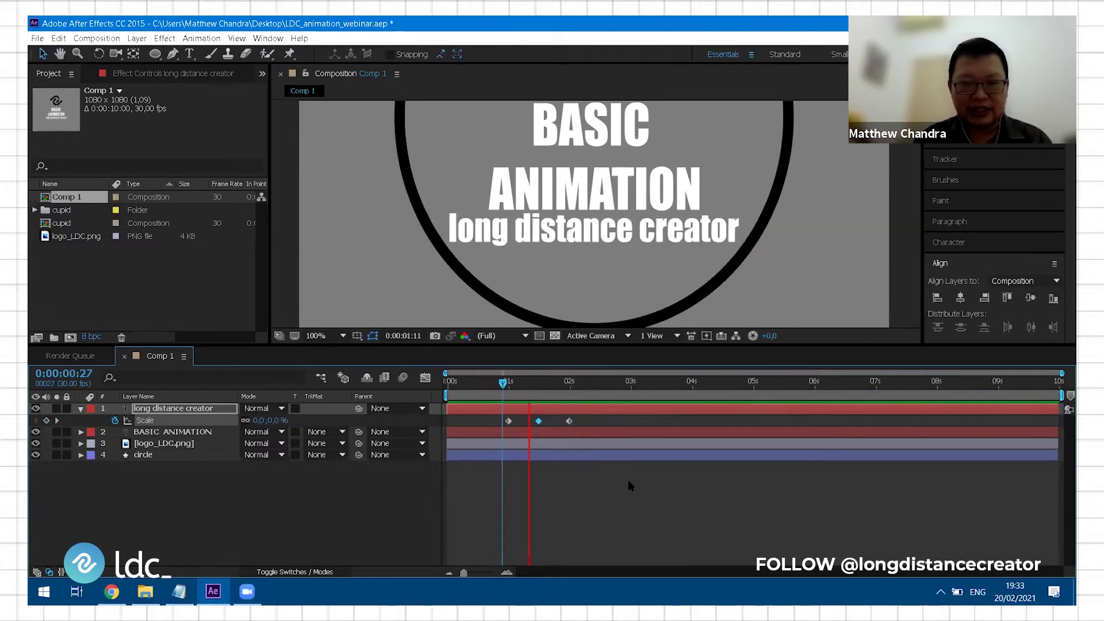
drag(612, 382, 569, 381)
Set the leading of the BASIC ANIMATION text to 56 px
click(505, 164)
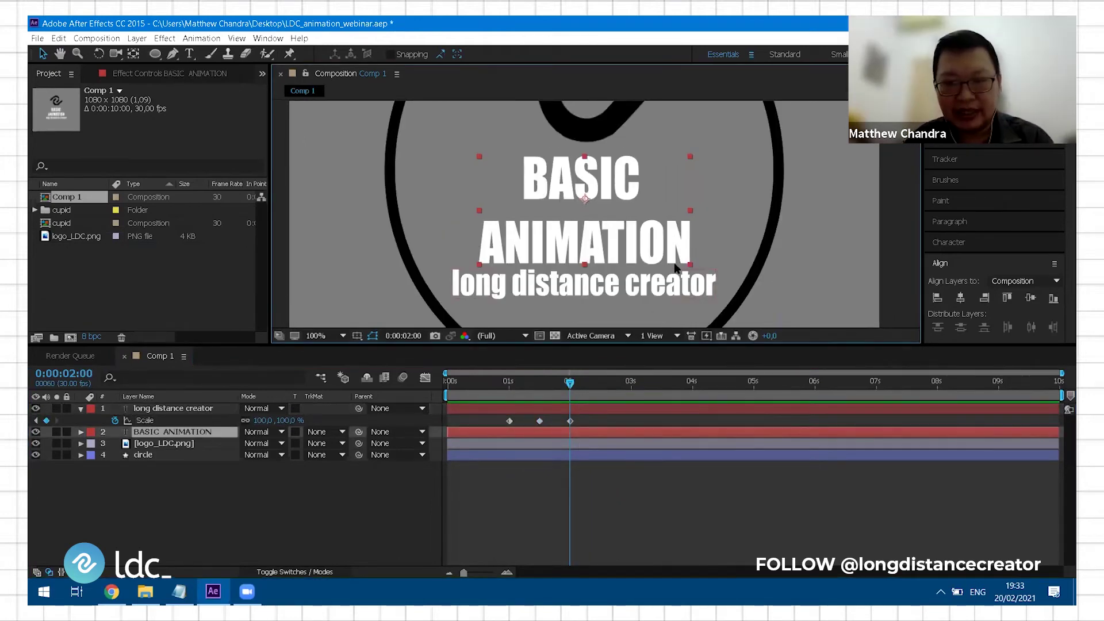
click(976, 245)
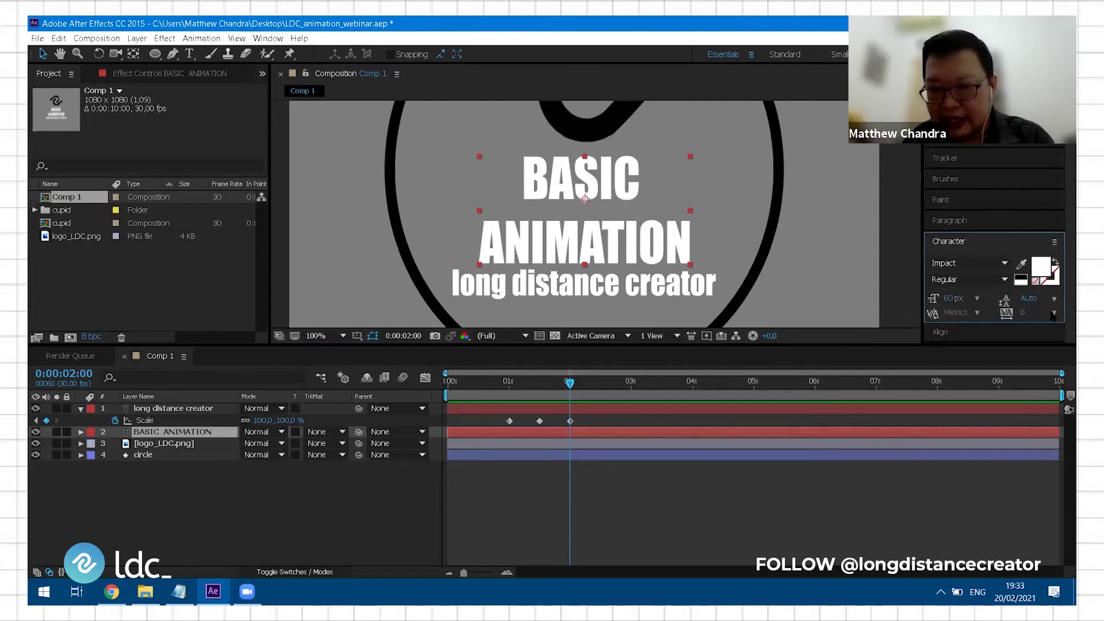
click(1055, 300)
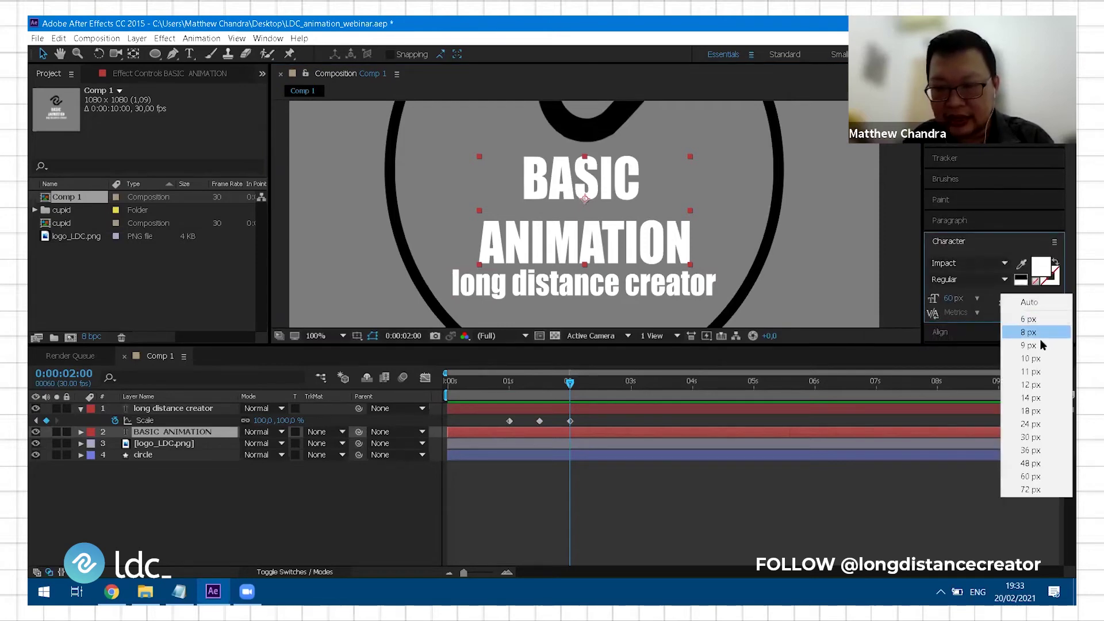
click(1030, 301)
drag(1029, 298, 1024, 298)
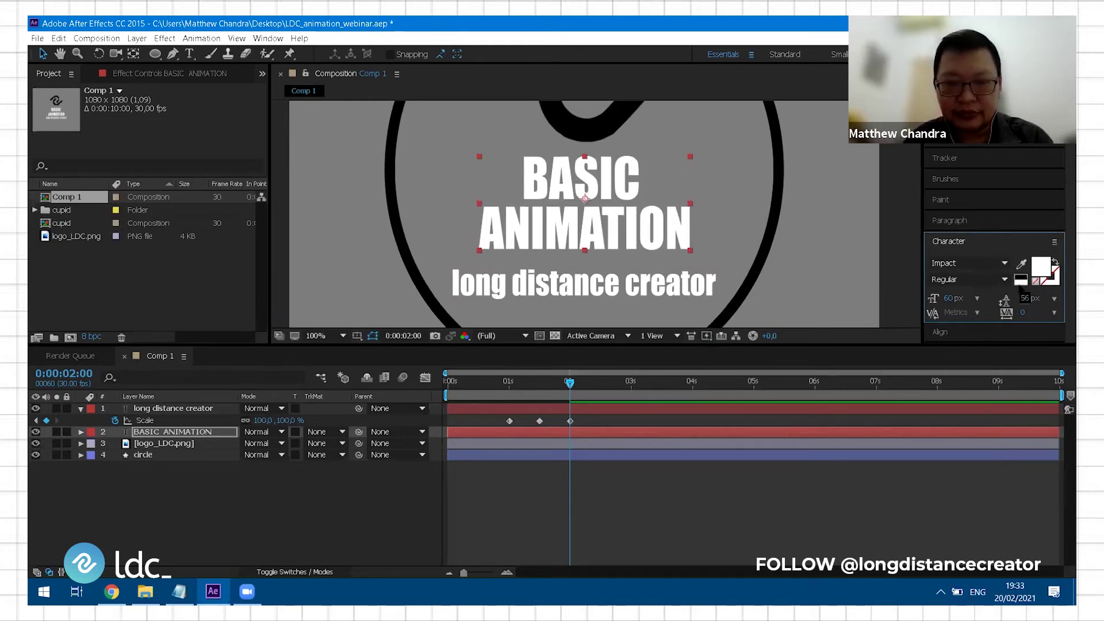
click(820, 240)
Reveal only the Scale property of the BASIC ANIMATION layer and unlink its constrained proportions
click(627, 233)
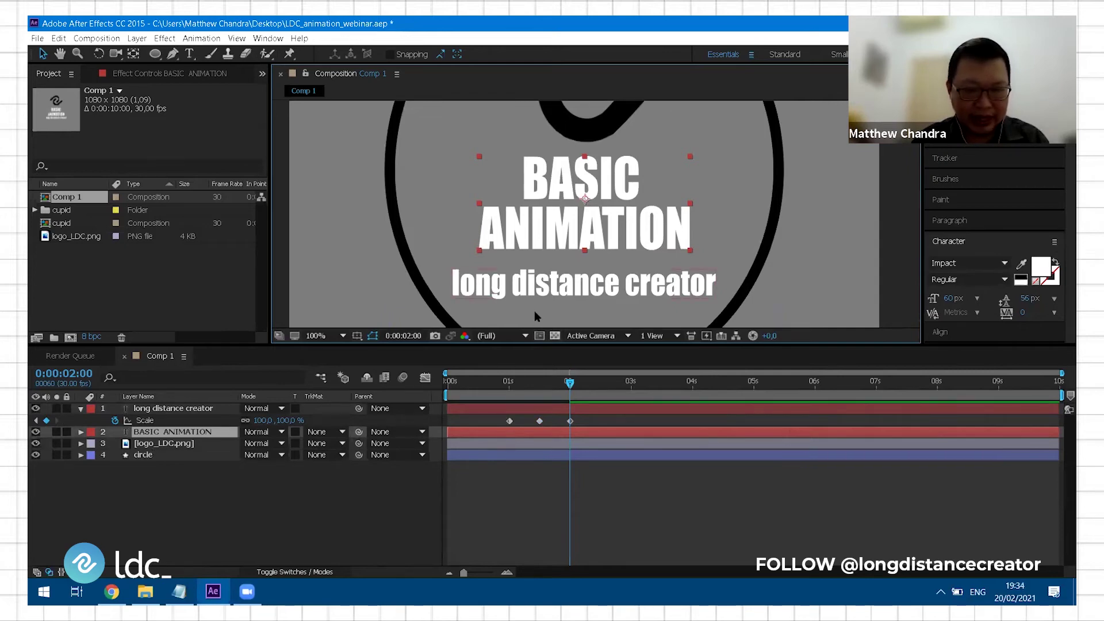
key(ctrl+grave)
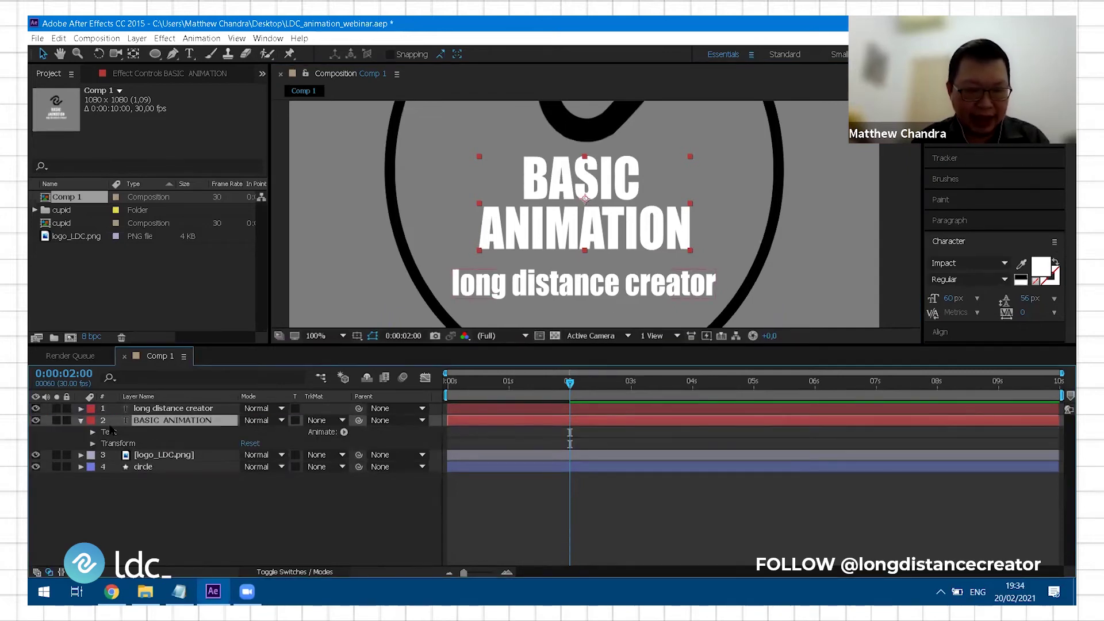
click(81, 421)
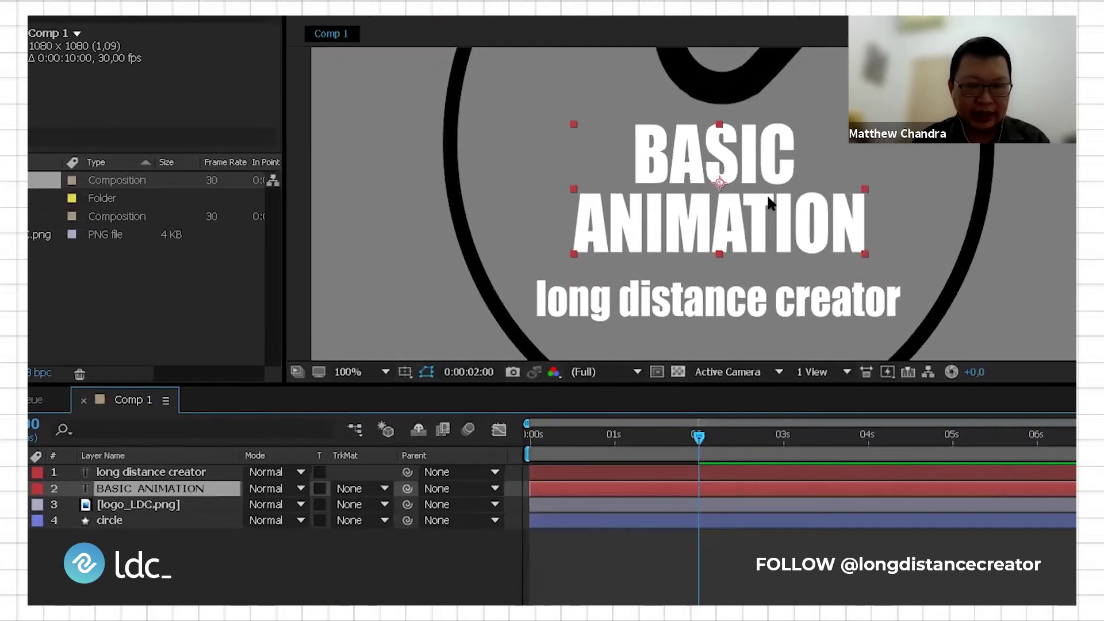
key(s)
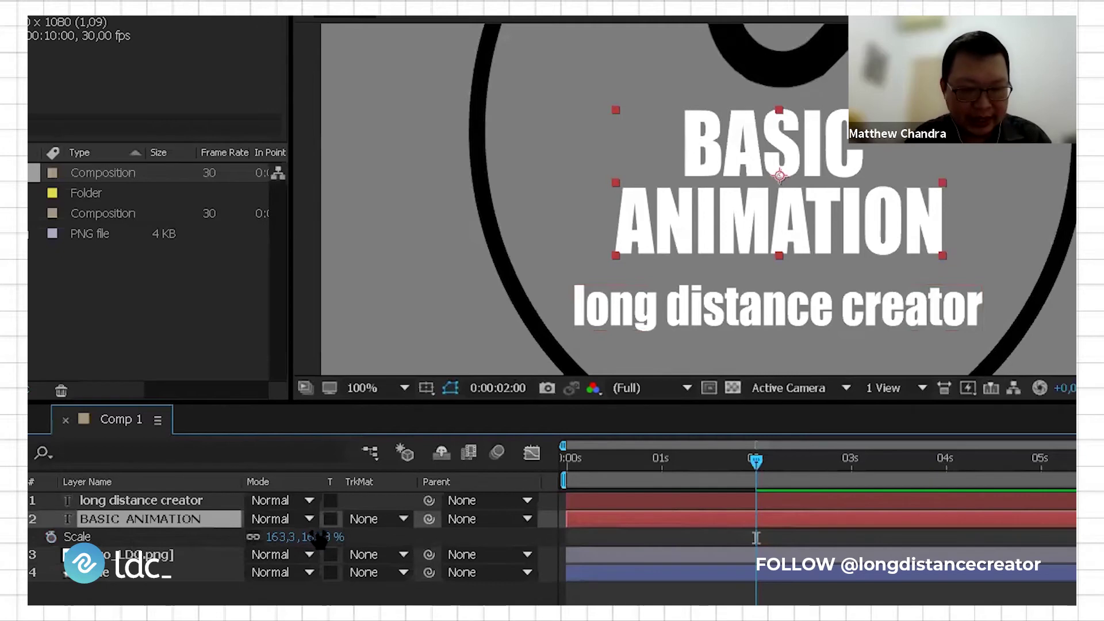
drag(282, 537, 301, 567)
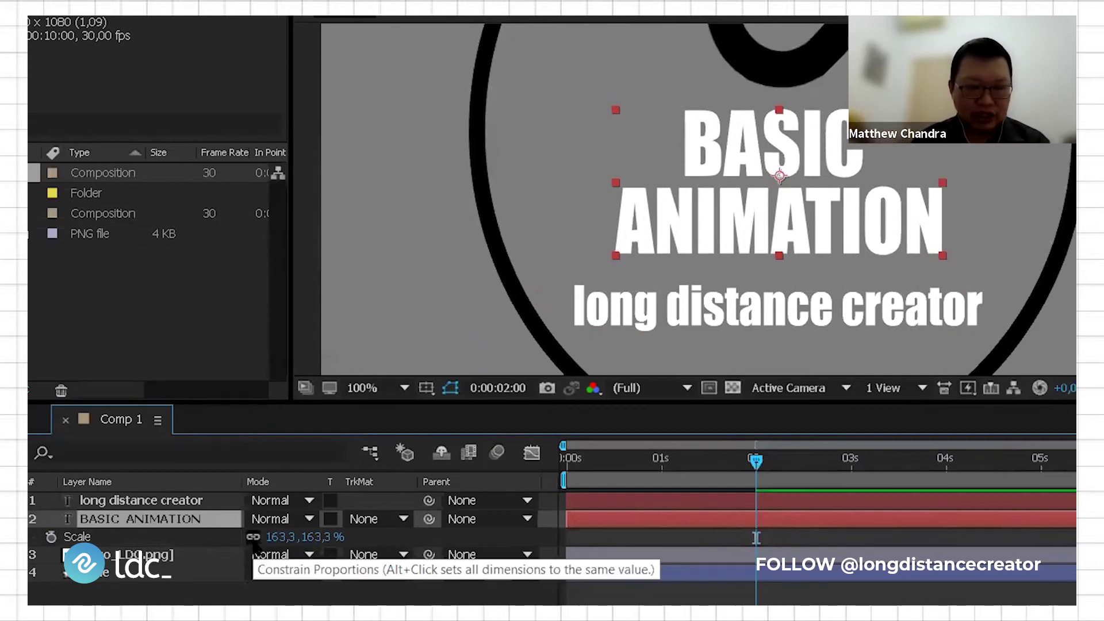
click(253, 538)
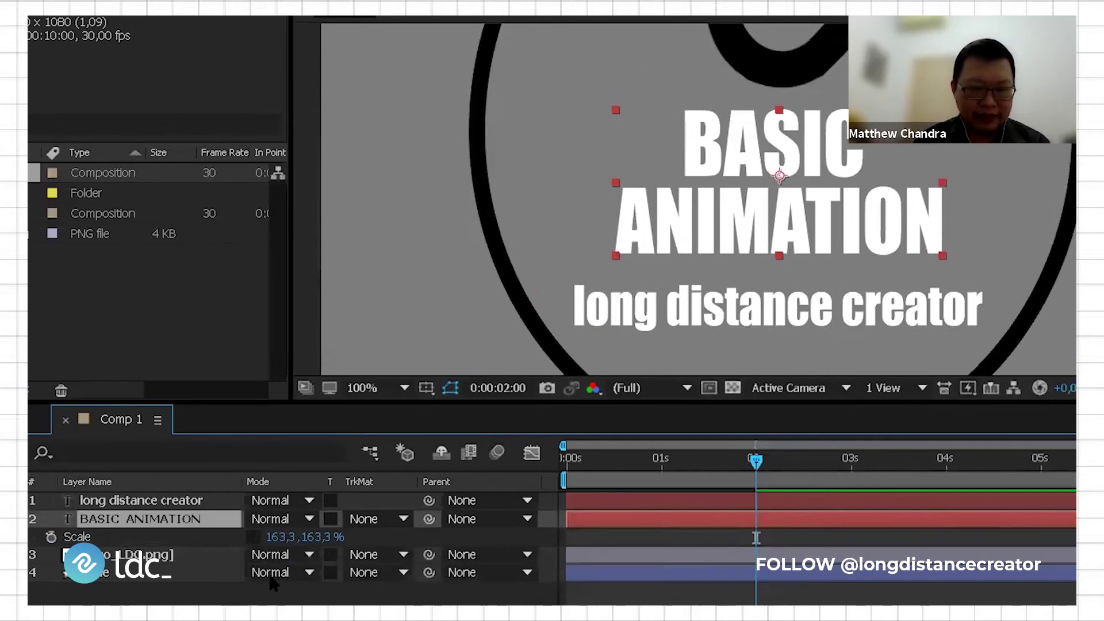
Set the BASIC ANIMATION text's horizontal scale to 0% and start scale keyframing at 2 seconds
drag(324, 536, 353, 563)
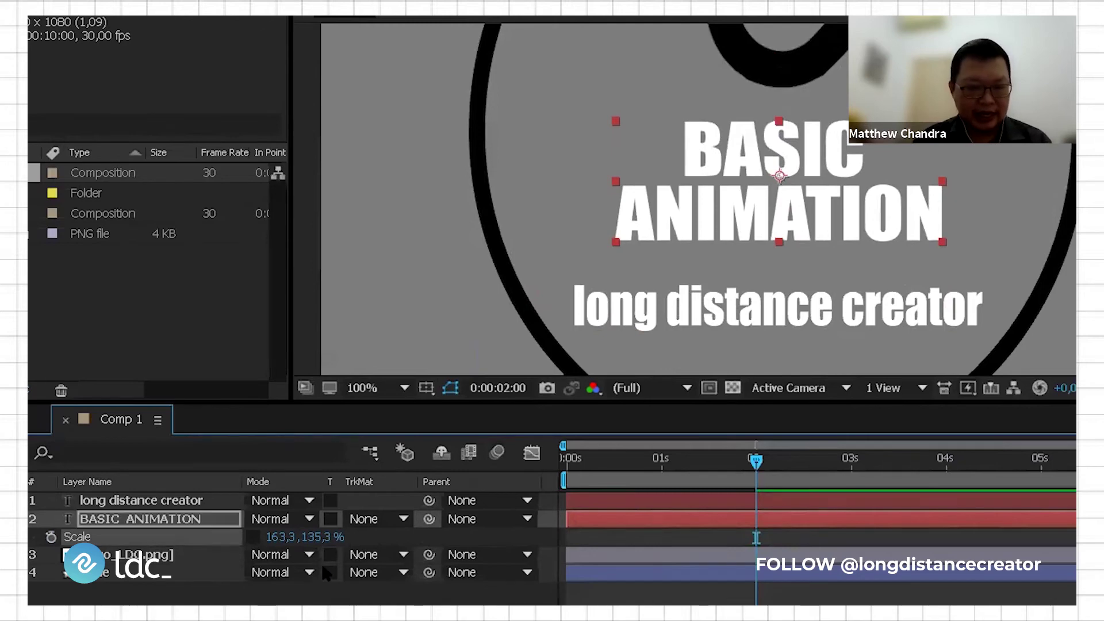
drag(280, 541, 126, 549)
click(276, 537)
text(0)
key(Return)
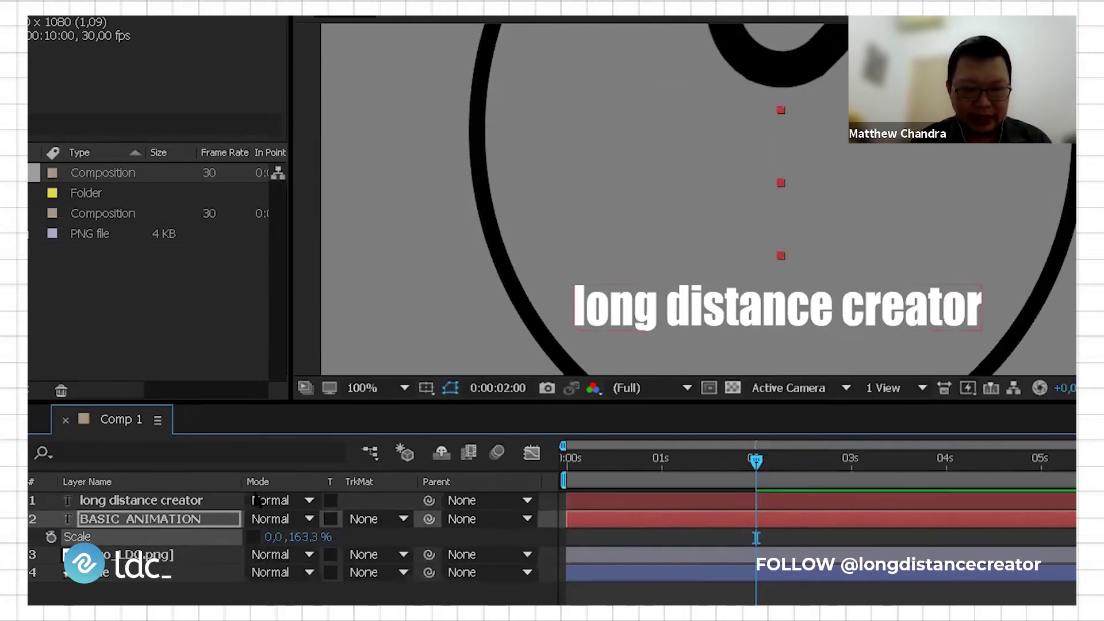
click(50, 538)
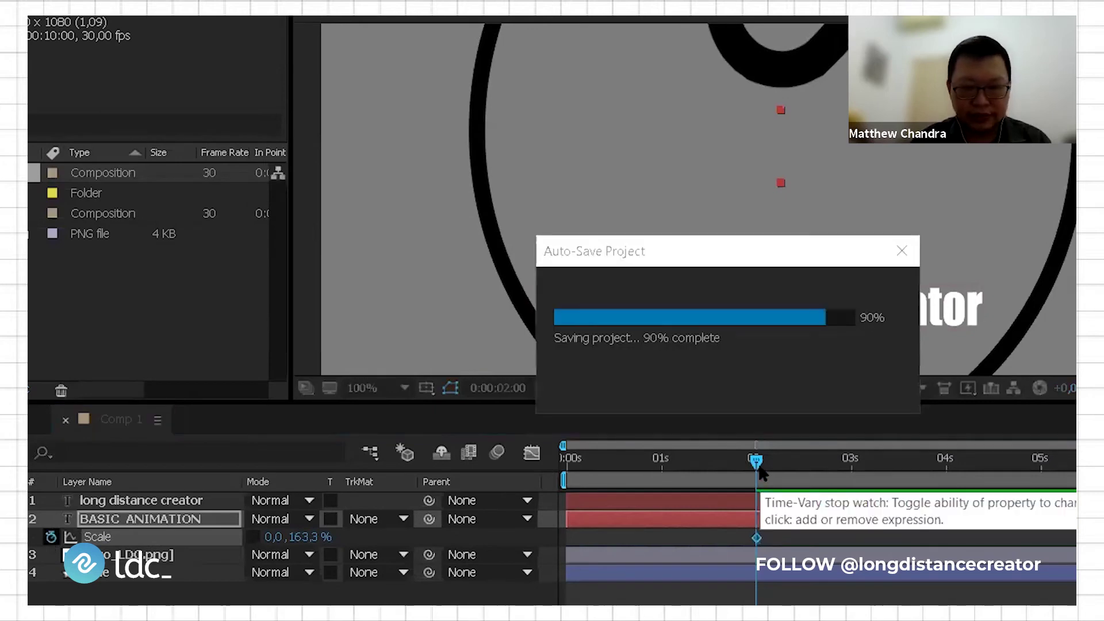
Add a scale keyframe at 3 seconds with the BASIC ANIMATION text's horizontal scale at 163.3%
click(820, 460)
mouse_move(868, 470)
mouse_down()
mouse_move(888, 477)
mouse_move(854, 477)
mouse_up()
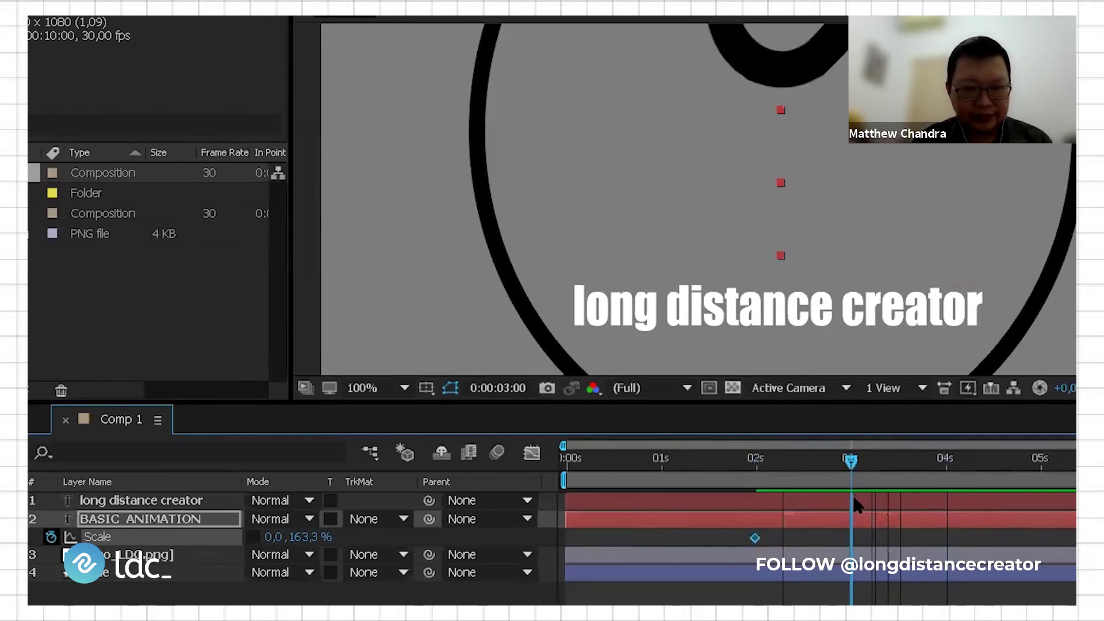
click(268, 537)
text(163.3)
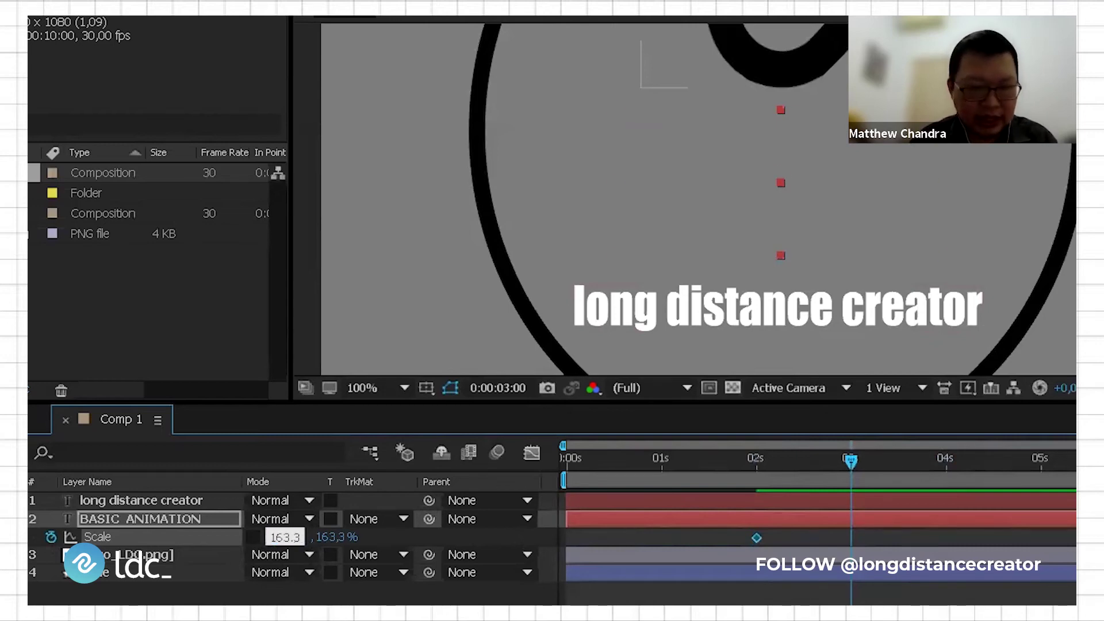
key(Return)
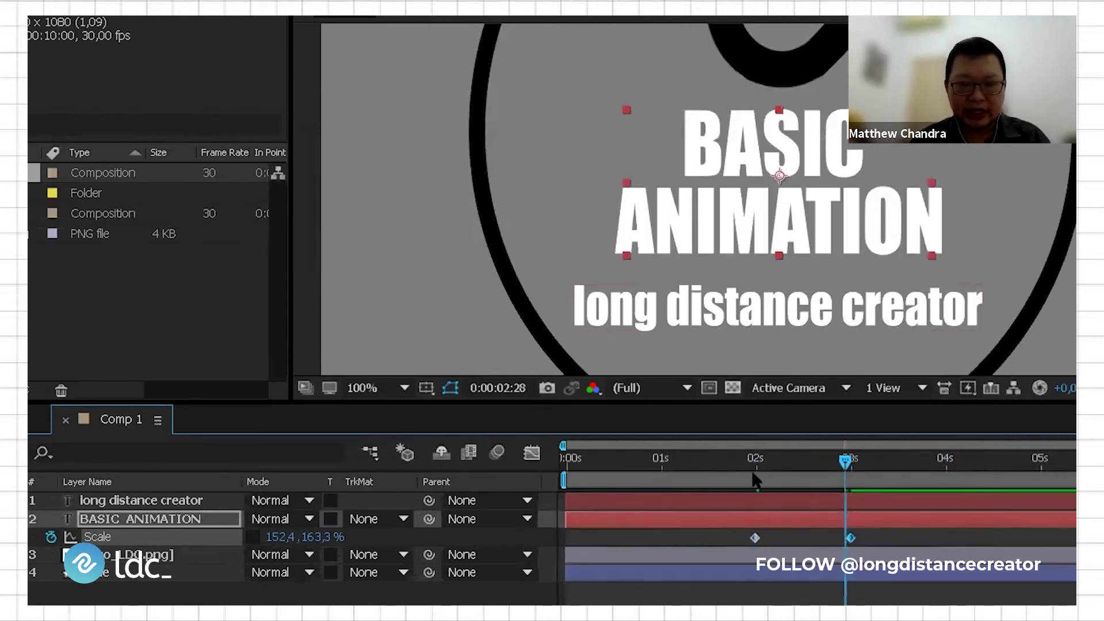
Preview the BASIC ANIMATION text's horizontal scale-in from just before 2 seconds
click(733, 463)
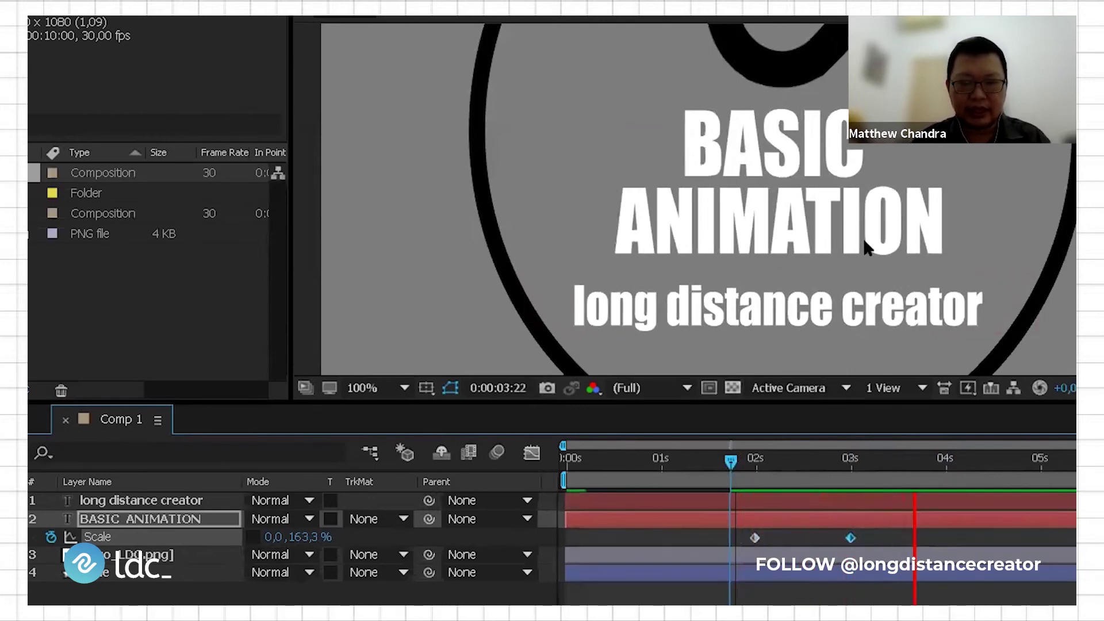
click(883, 247)
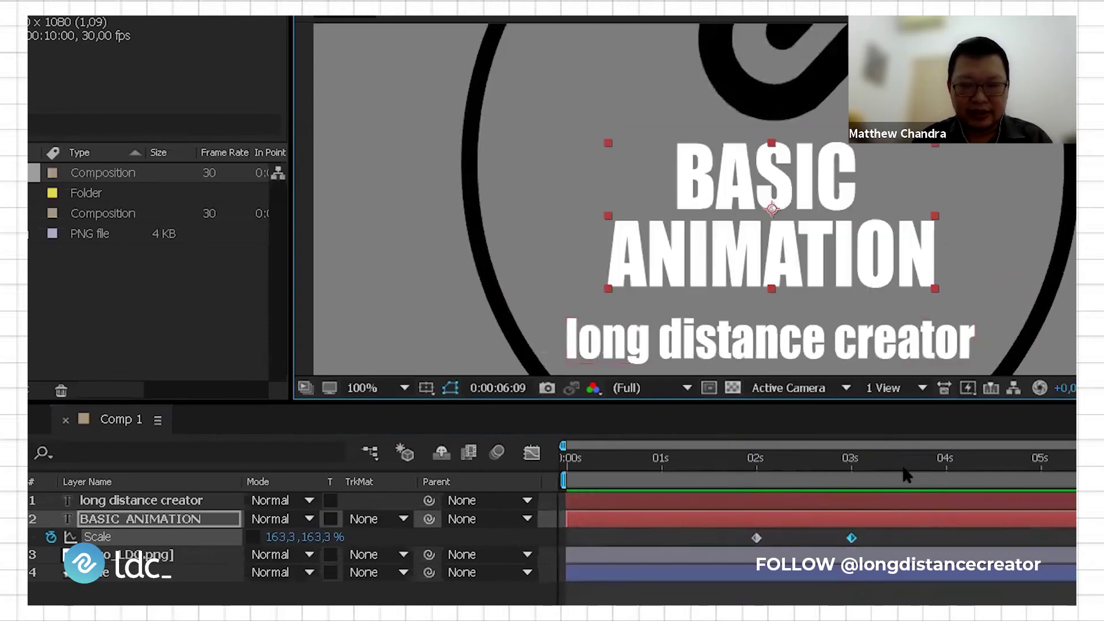
key(space)
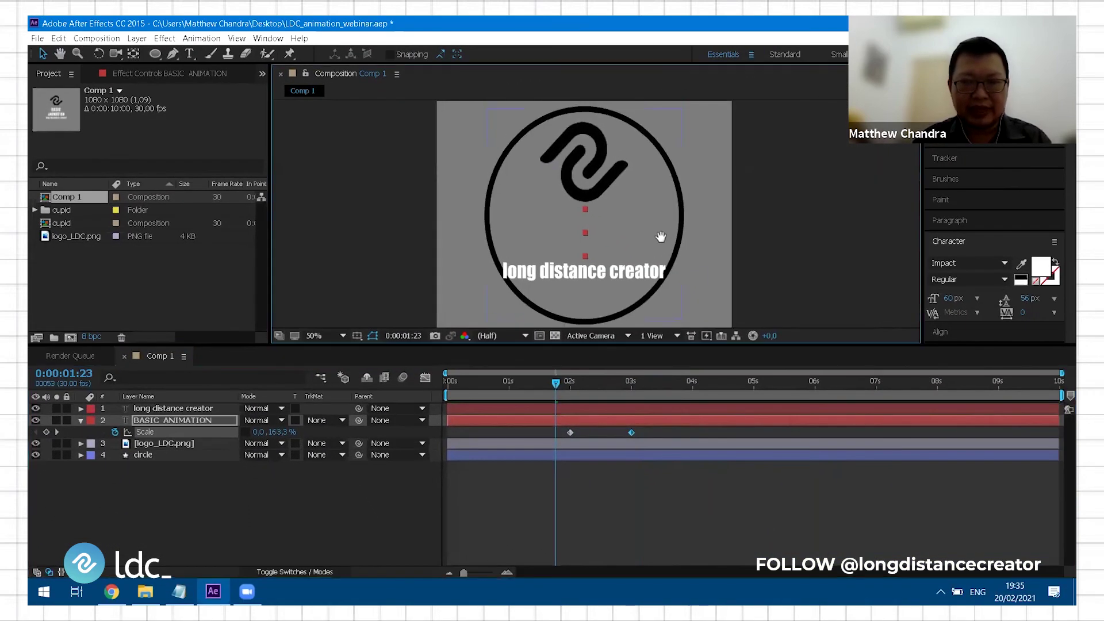
Play the whole animation from the start, and scrub through the BASIC ANIMATION scale-in to 3 seconds
key(Home)
key(space)
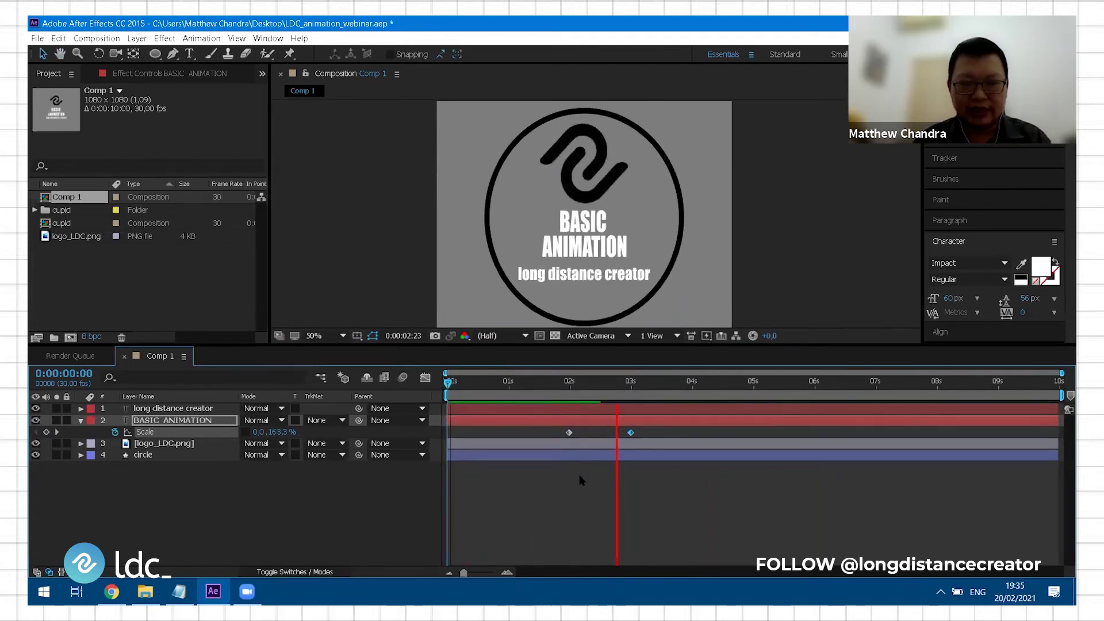
key(space)
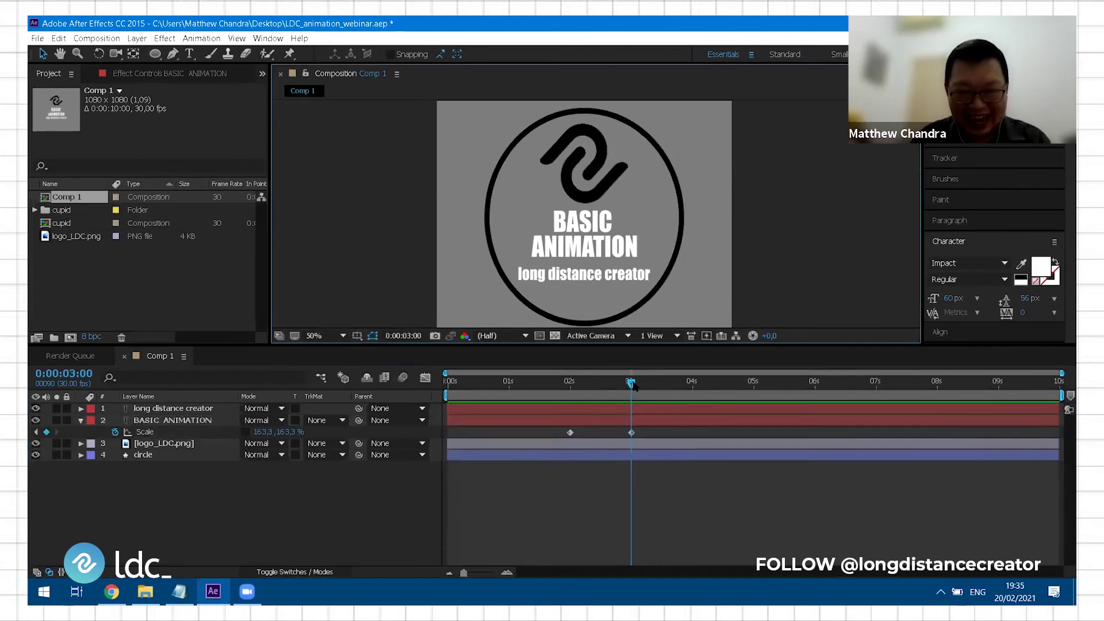
click(553, 392)
drag(552, 394, 632, 420)
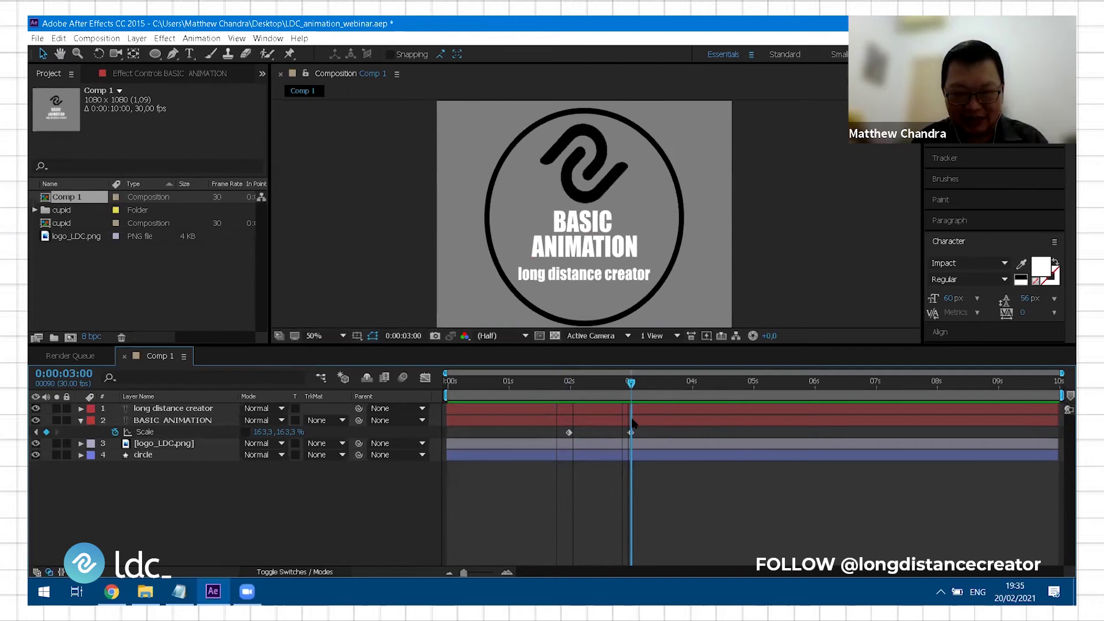
Select the circle layer, collapse the BASIC ANIMATION layer's properties and expand those of the circle
click(683, 236)
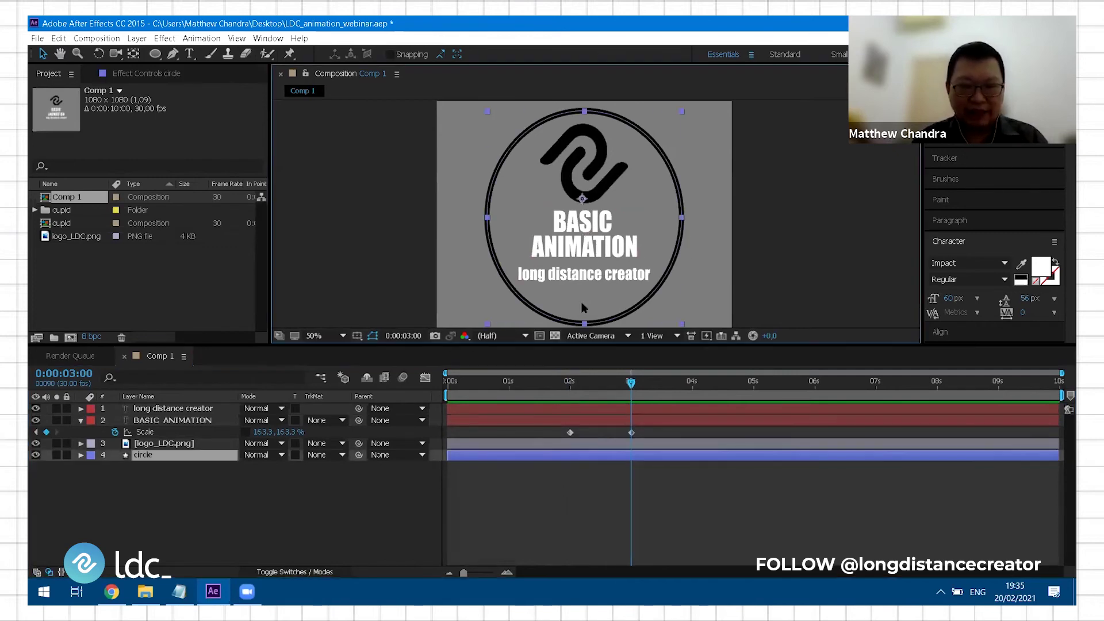
mouse_move(624, 207)
mouse_down()
mouse_move(625, 188)
mouse_move(633, 202)
mouse_up()
key(v)
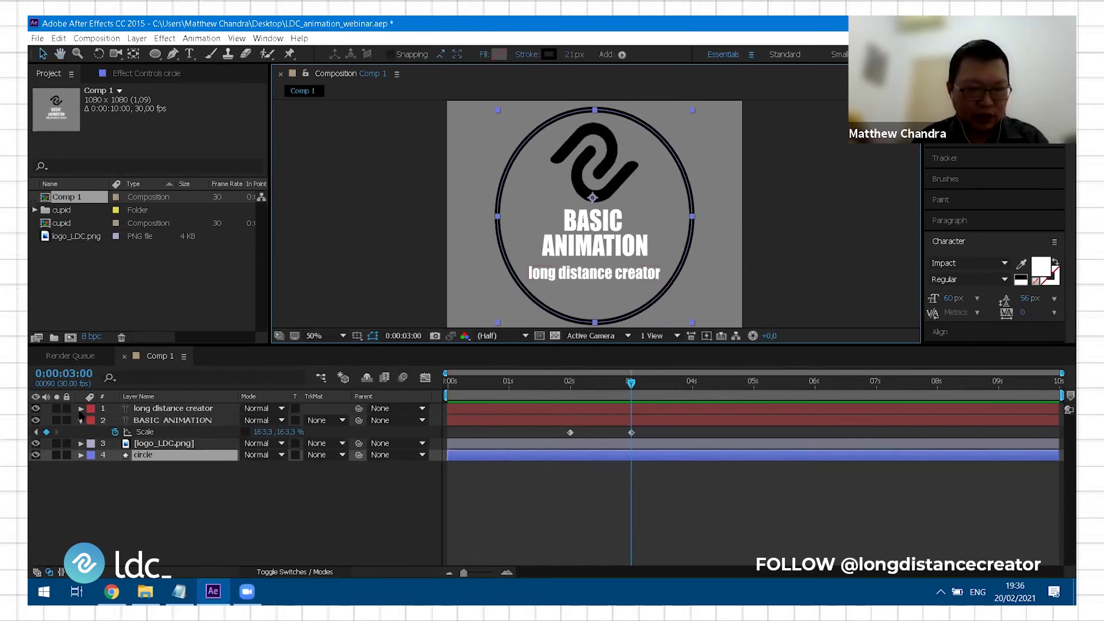
click(81, 421)
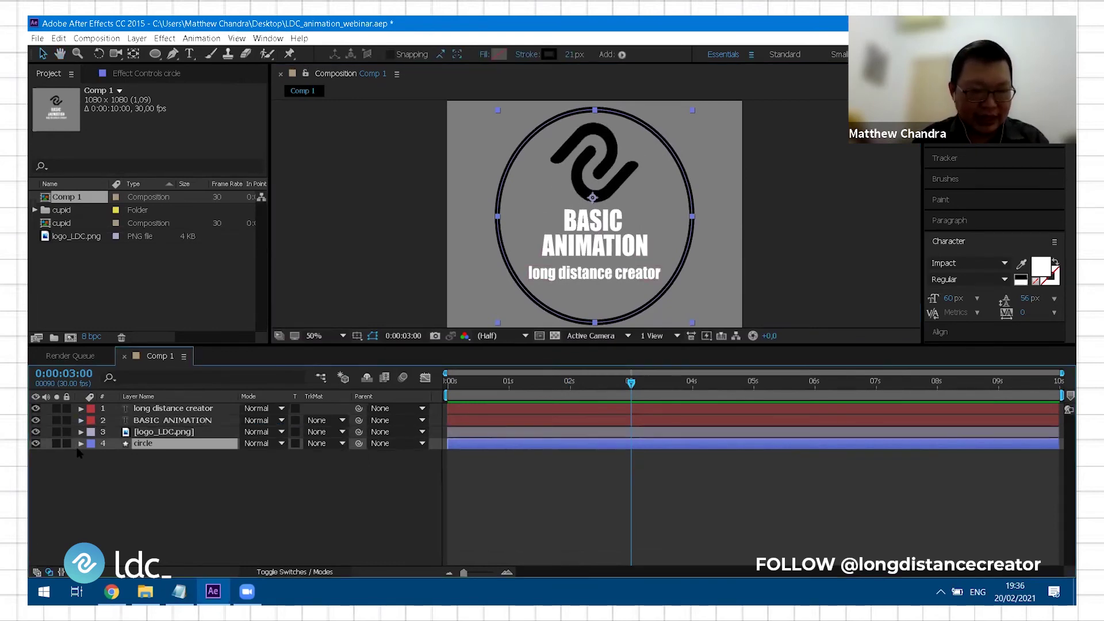
click(80, 443)
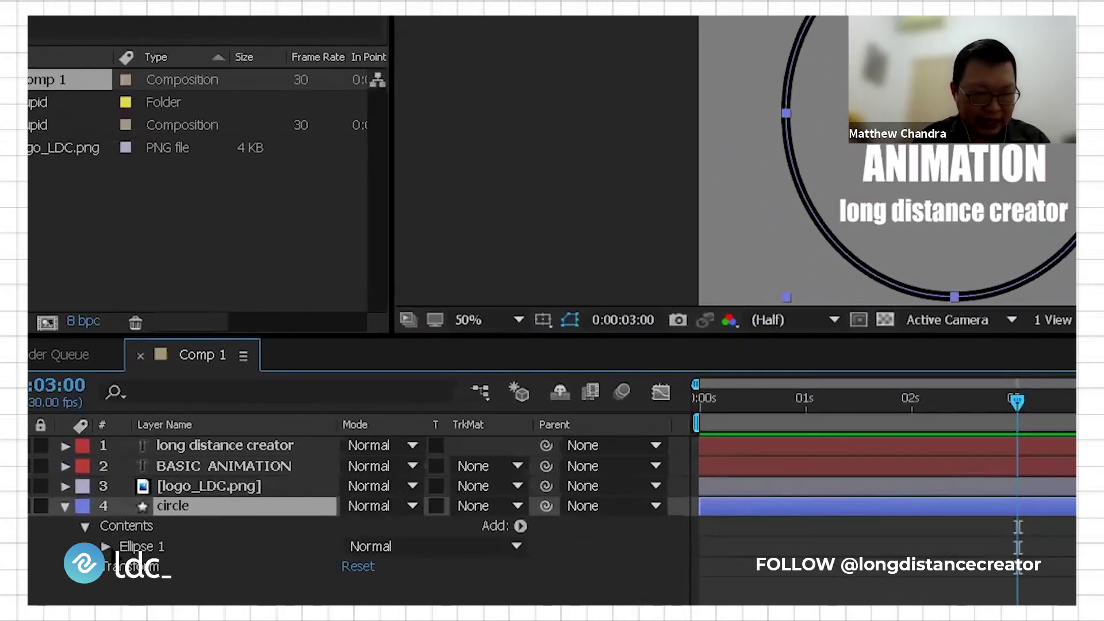
Examine the circle layer's addable shape attributes, its Ellipse 1 contents, and its shape and layer transform properties
click(520, 526)
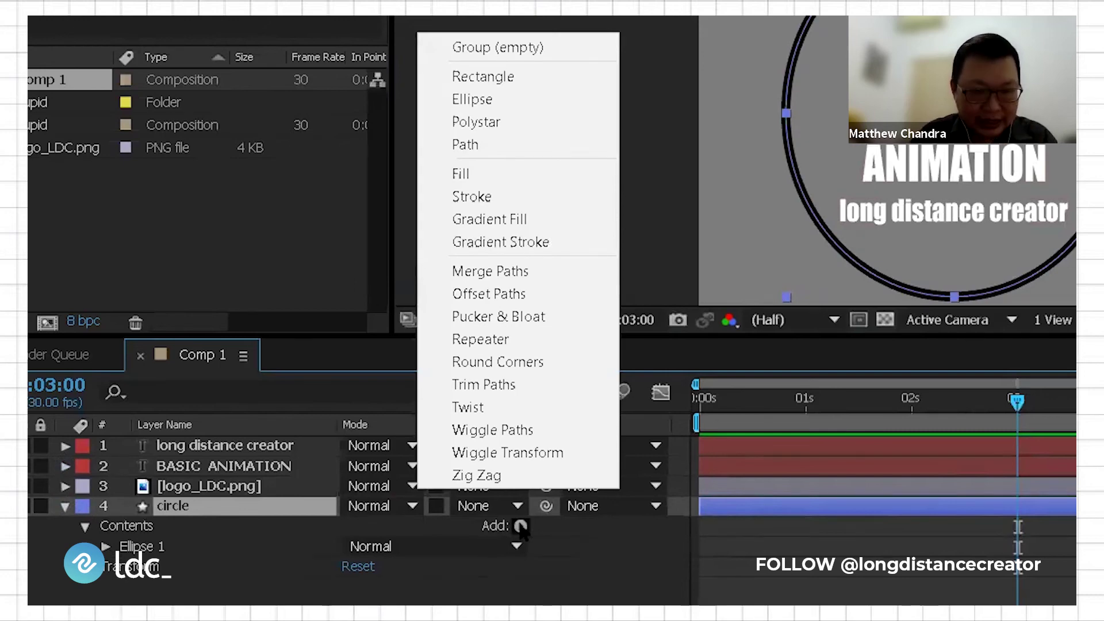
click(422, 598)
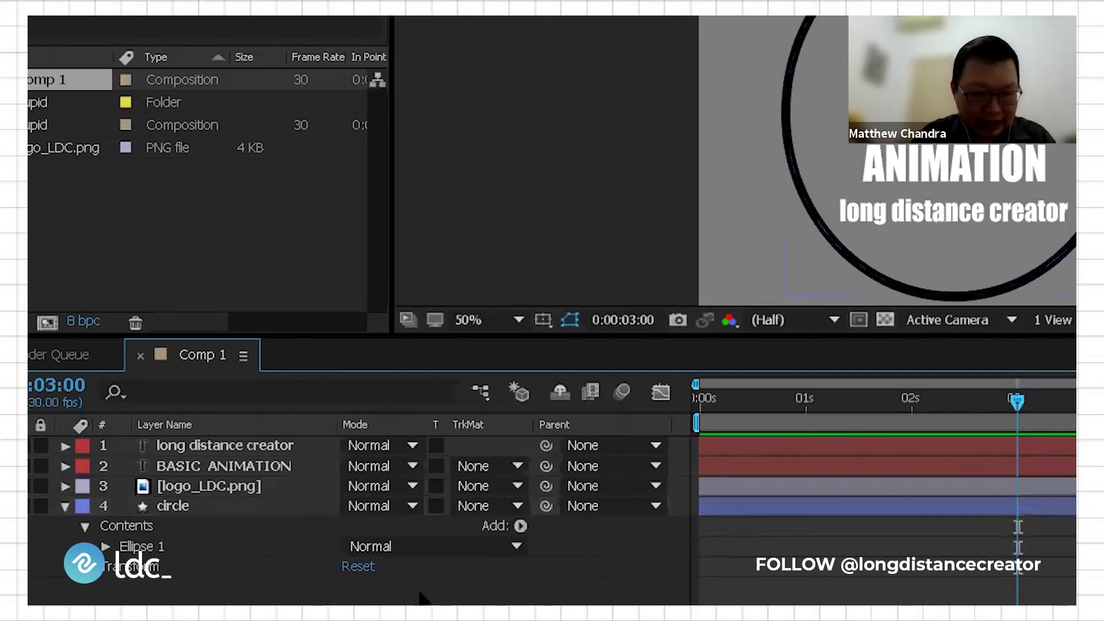
click(105, 546)
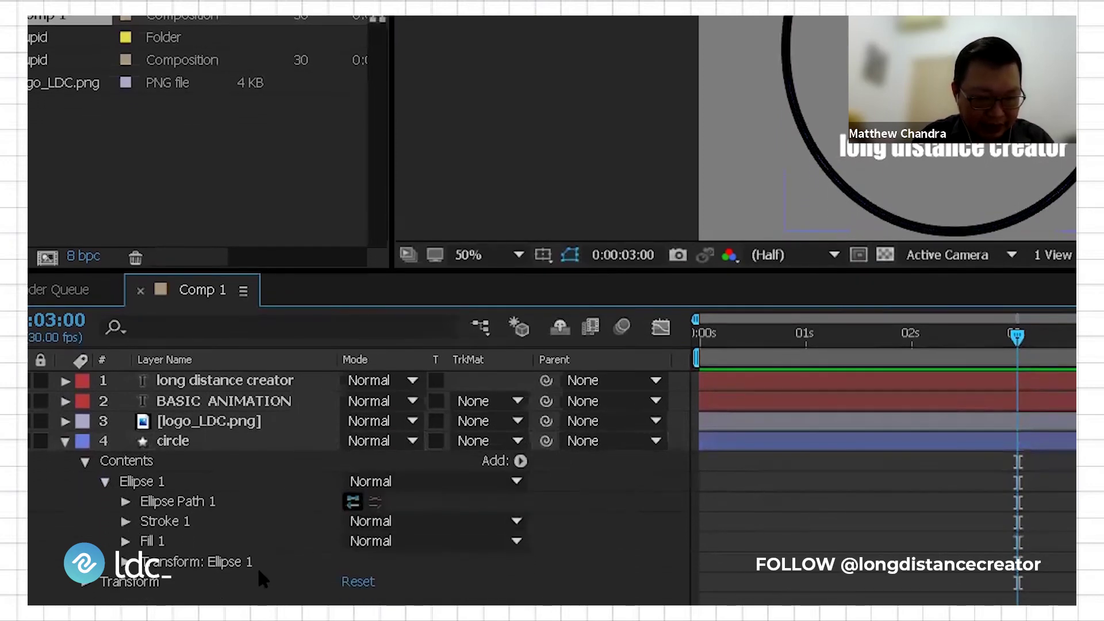
click(125, 562)
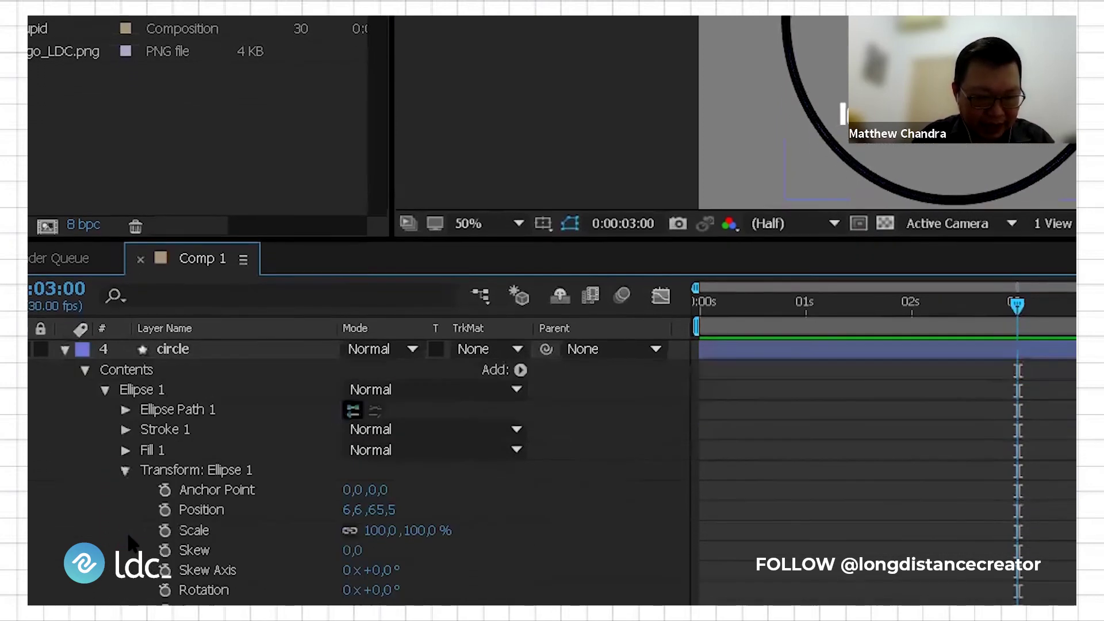
click(124, 438)
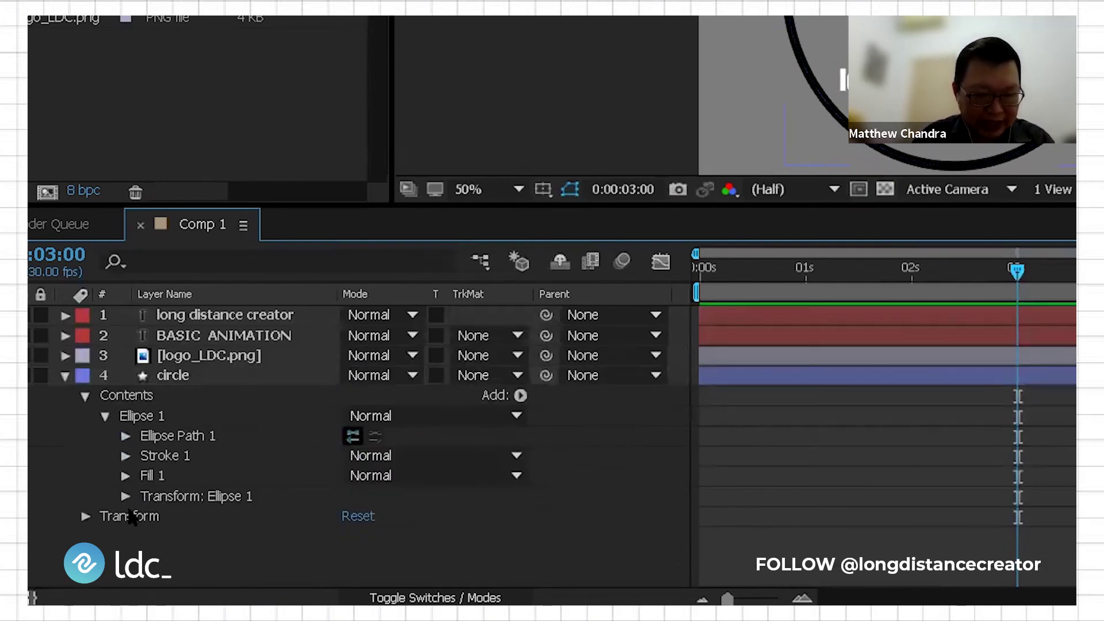
click(85, 517)
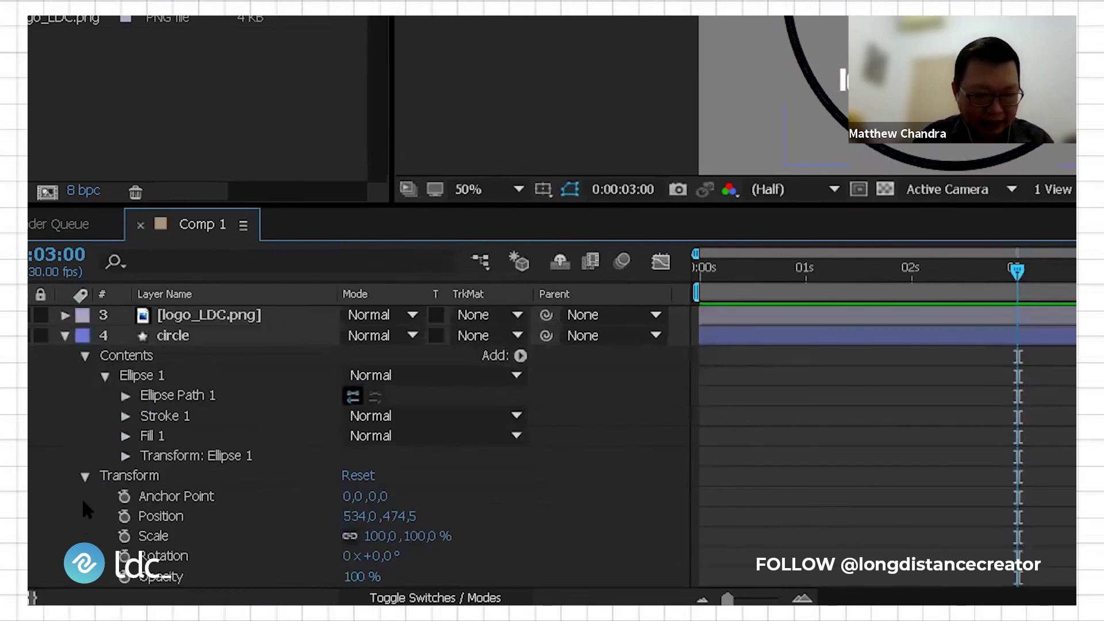
click(85, 477)
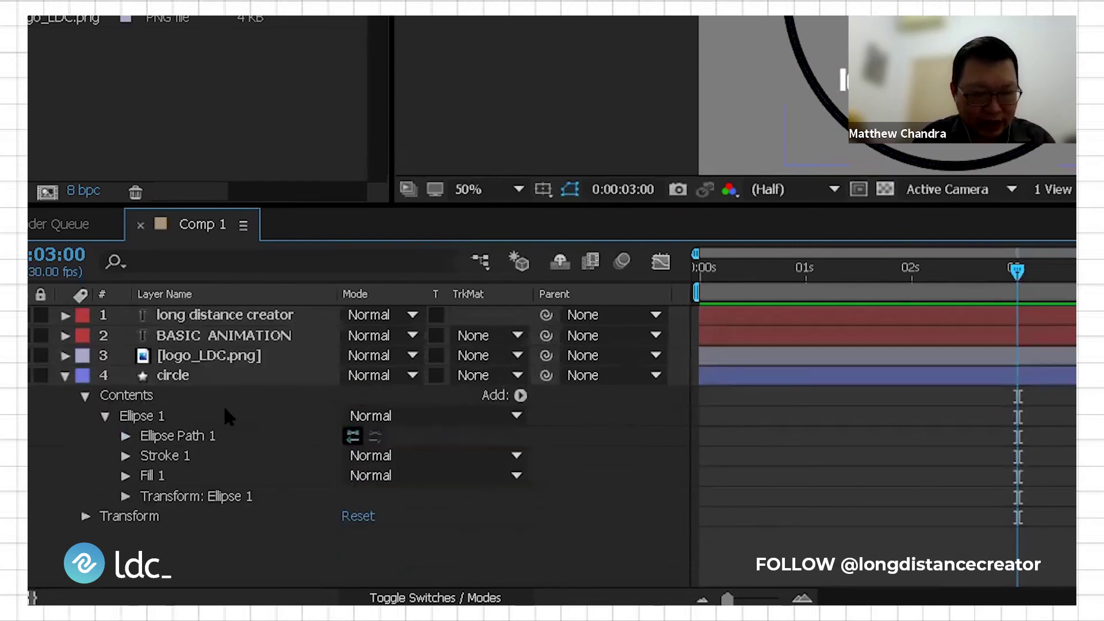
Add Trim Paths to the circle layer and set its End value to 0%
click(520, 396)
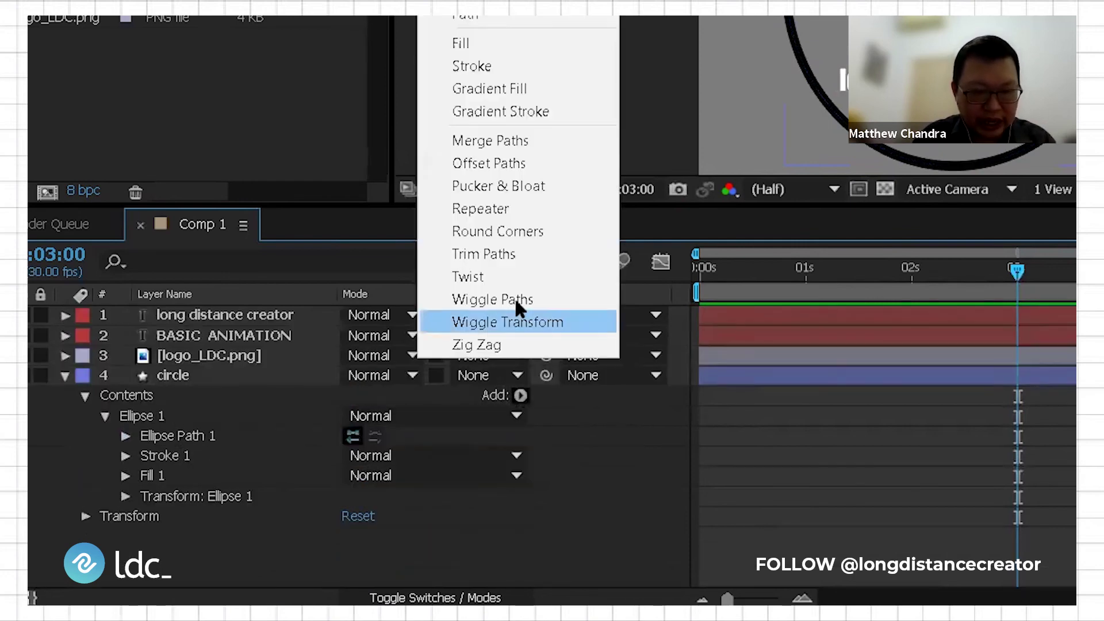
click(506, 253)
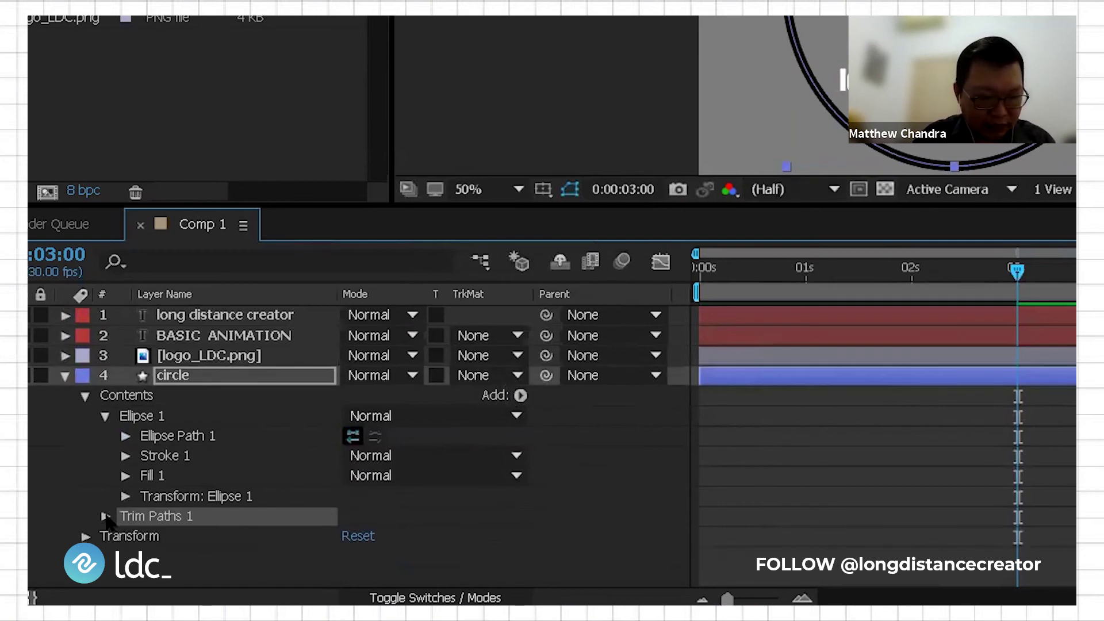
click(105, 516)
scroll(104, 509, down, 2)
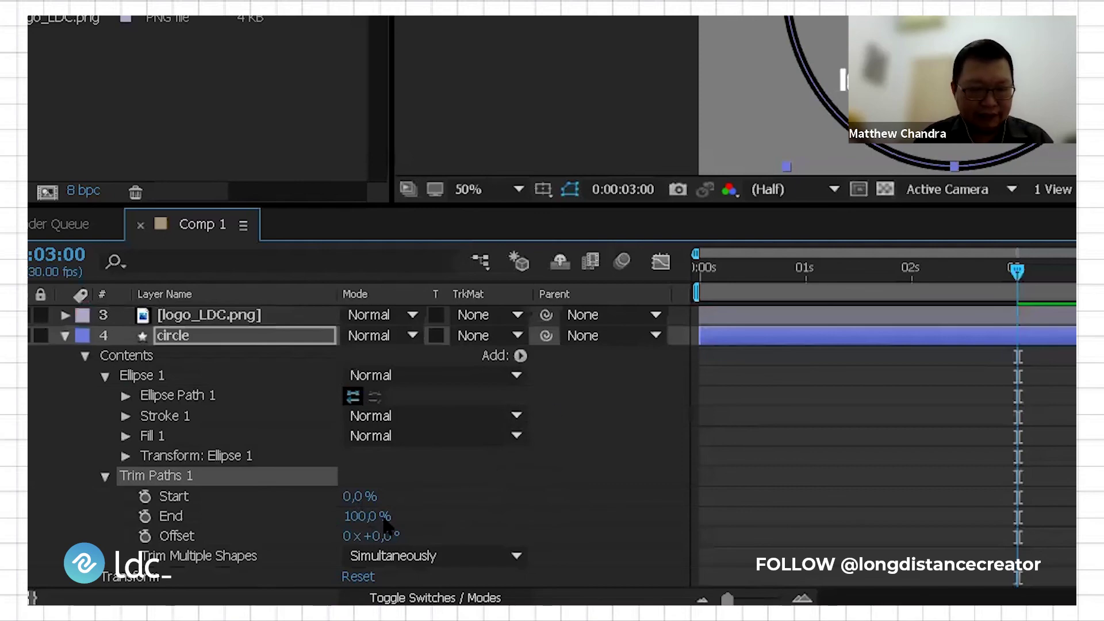
mouse_move(366, 517)
mouse_down()
mouse_move(214, 534)
mouse_move(322, 538)
mouse_move(217, 541)
mouse_move(313, 541)
mouse_move(230, 550)
mouse_up()
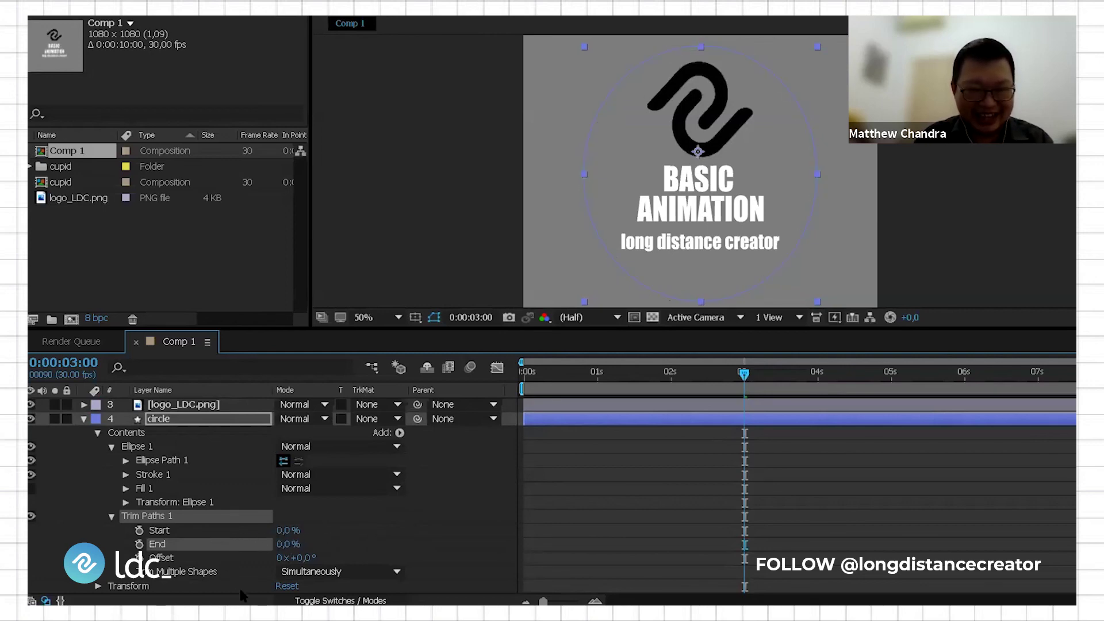
Review the circle layer's addable shape attributes again and test the Trim Paths End value at 0%
click(400, 433)
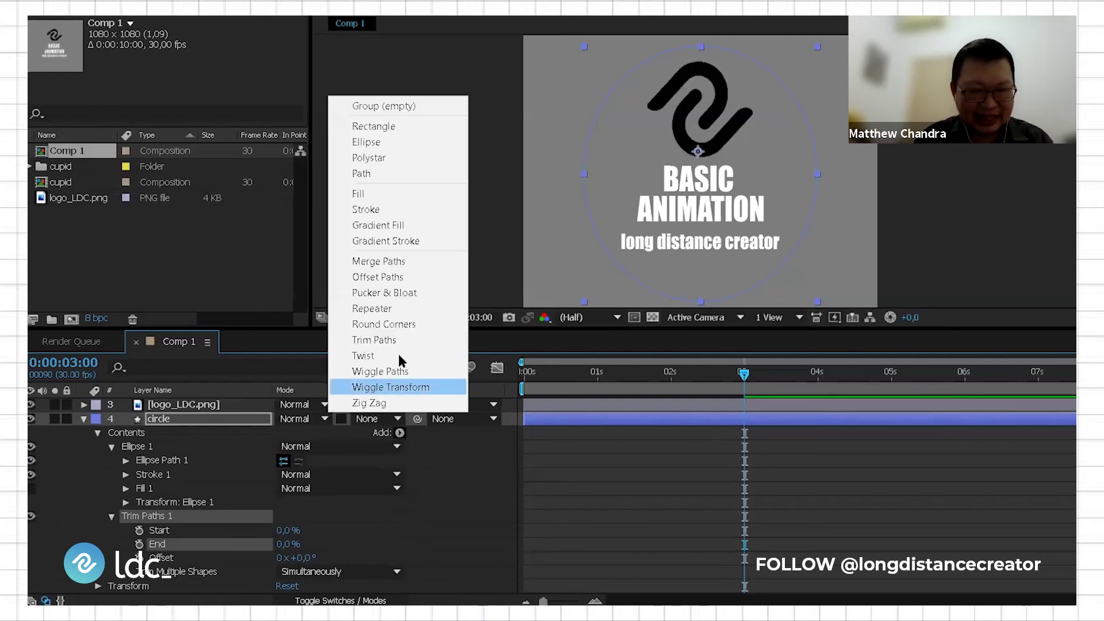
click(172, 422)
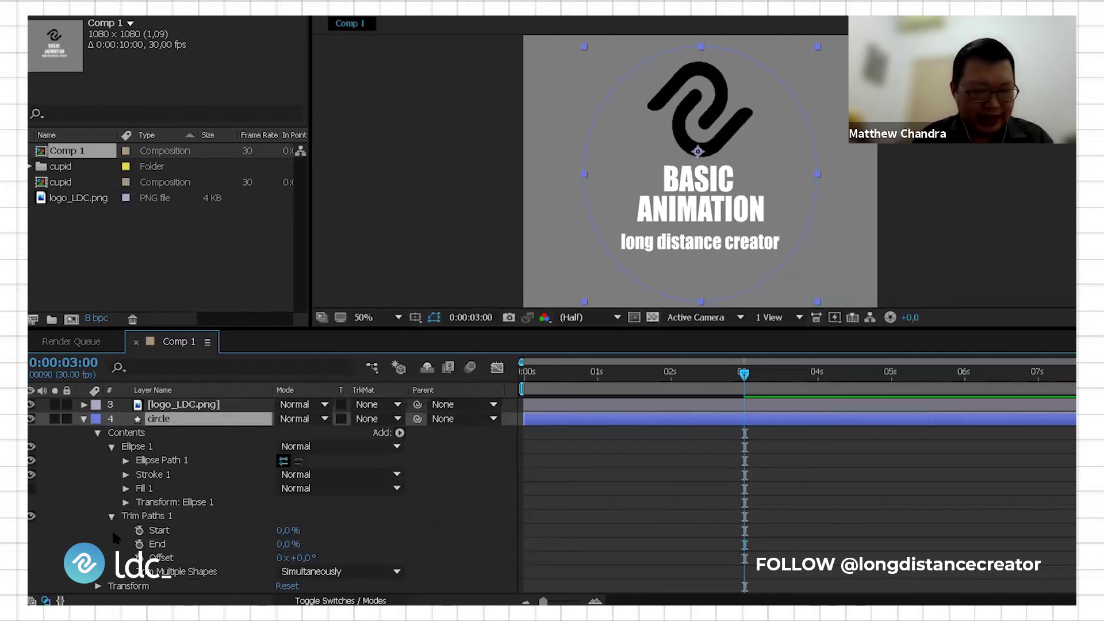
mouse_move(288, 549)
mouse_down()
mouse_move(386, 530)
mouse_move(242, 535)
mouse_up()
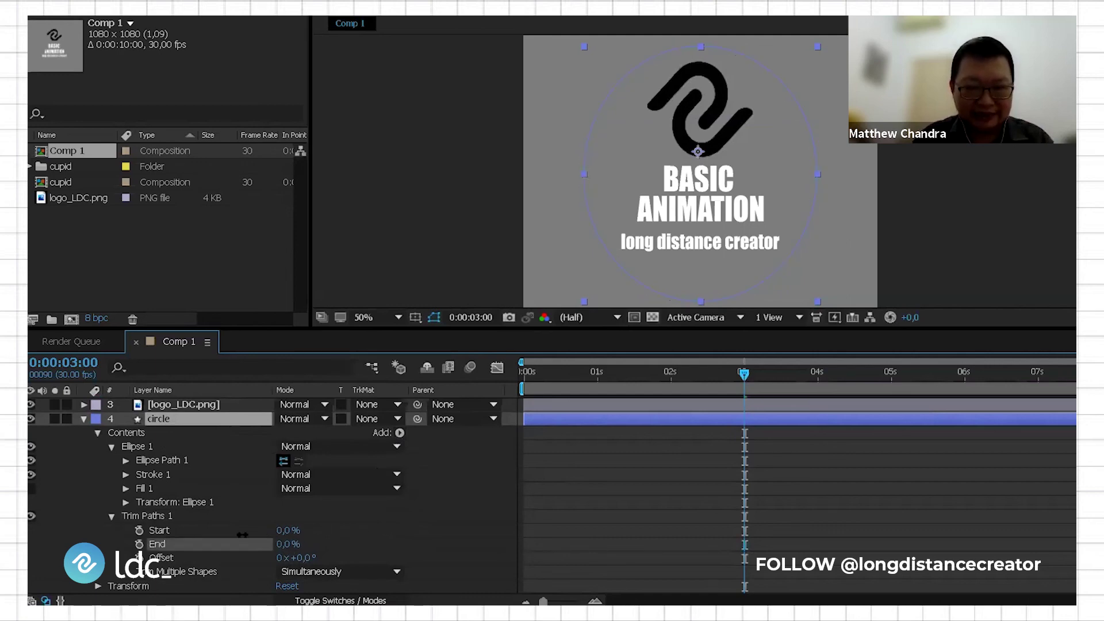
Keyframe the circle's Trim Paths End from 0% at 3 seconds to 100% at 5 seconds
click(745, 374)
click(744, 374)
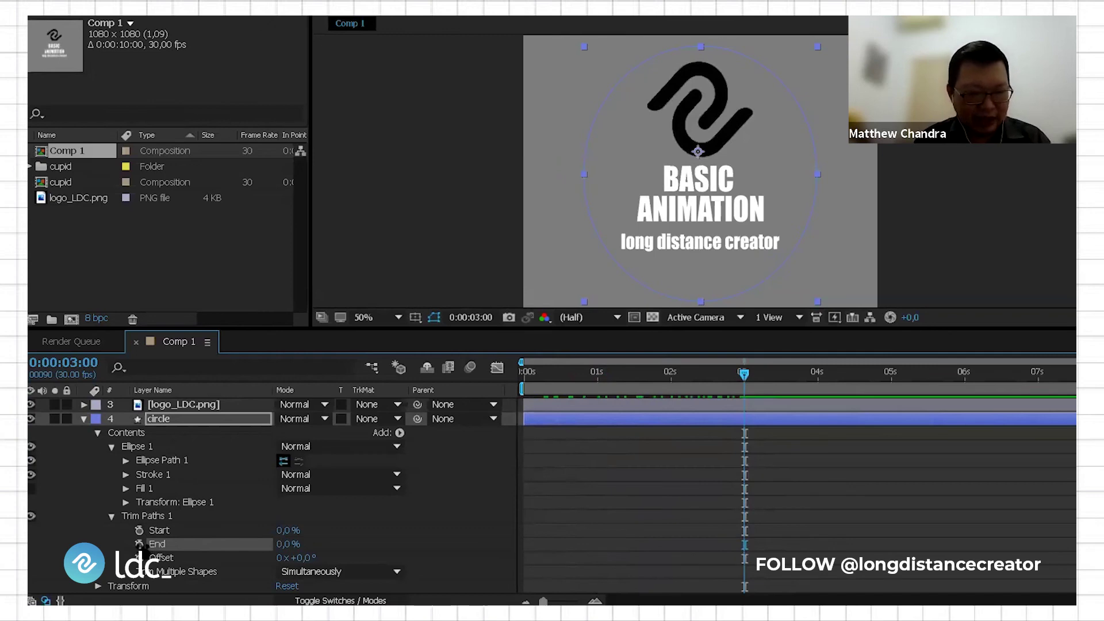
click(139, 544)
drag(755, 380, 893, 389)
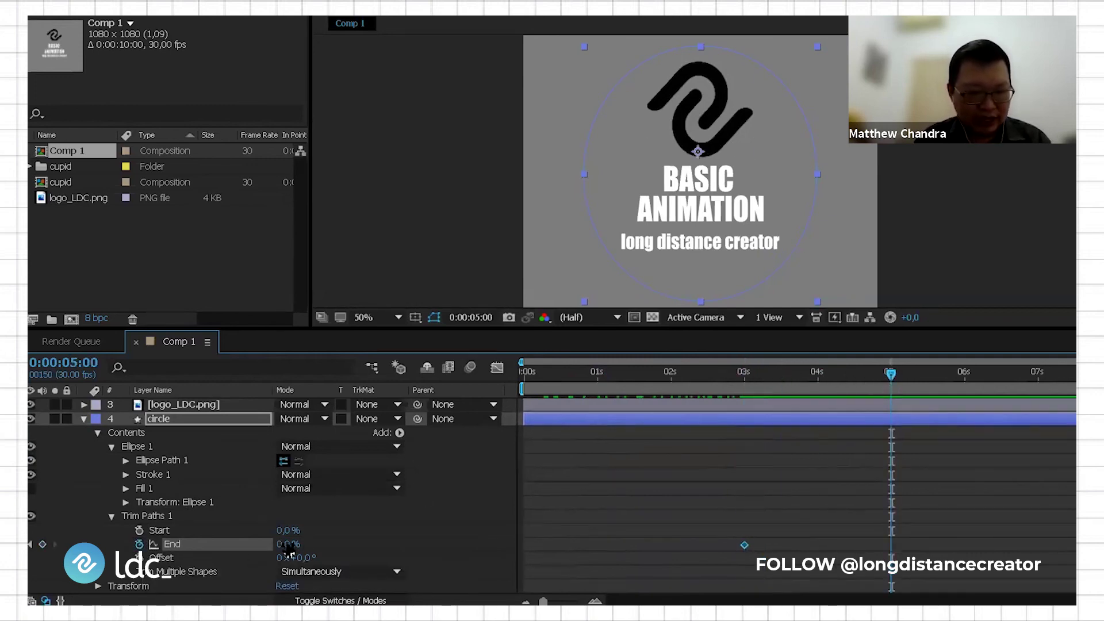
drag(284, 550, 820, 504)
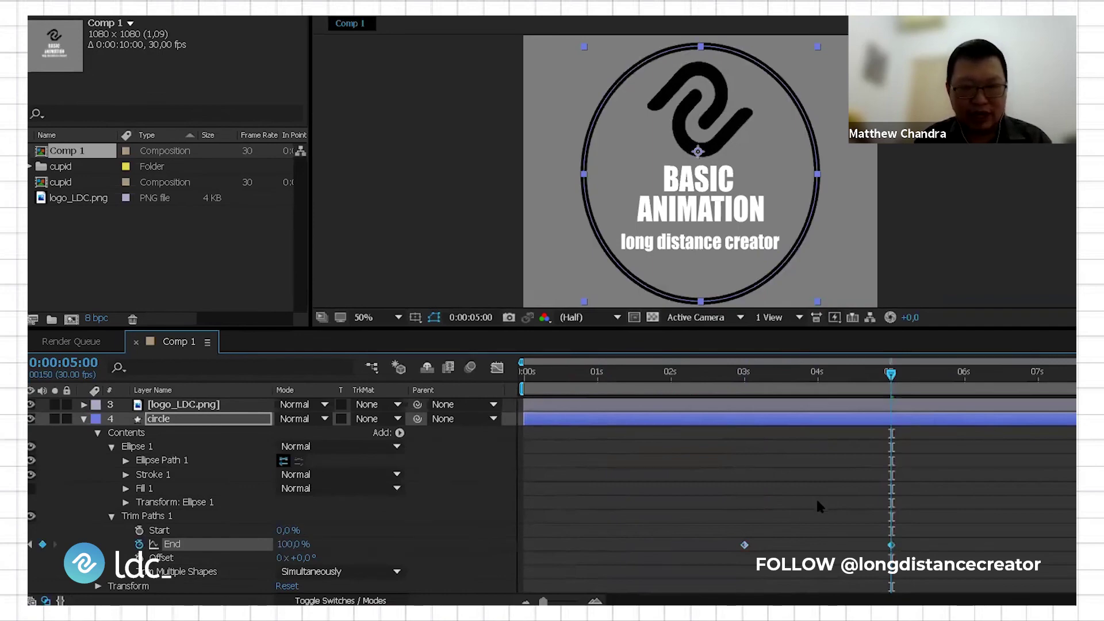
Play the animation from the start to preview the circle's Trim Paths drawing effect
drag(886, 377, 522, 377)
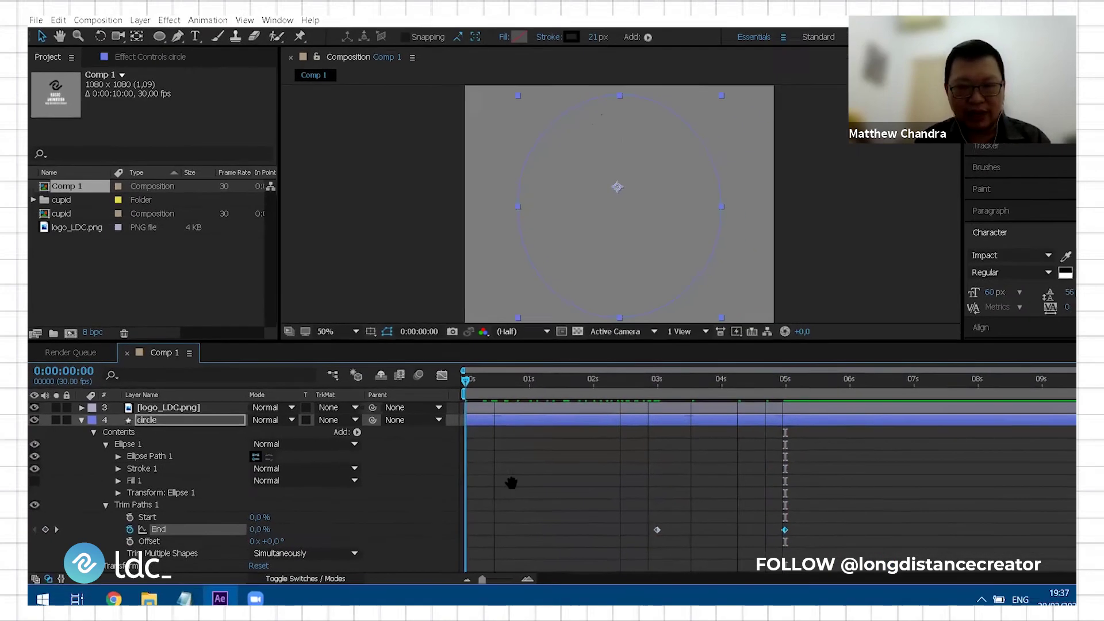
key(space)
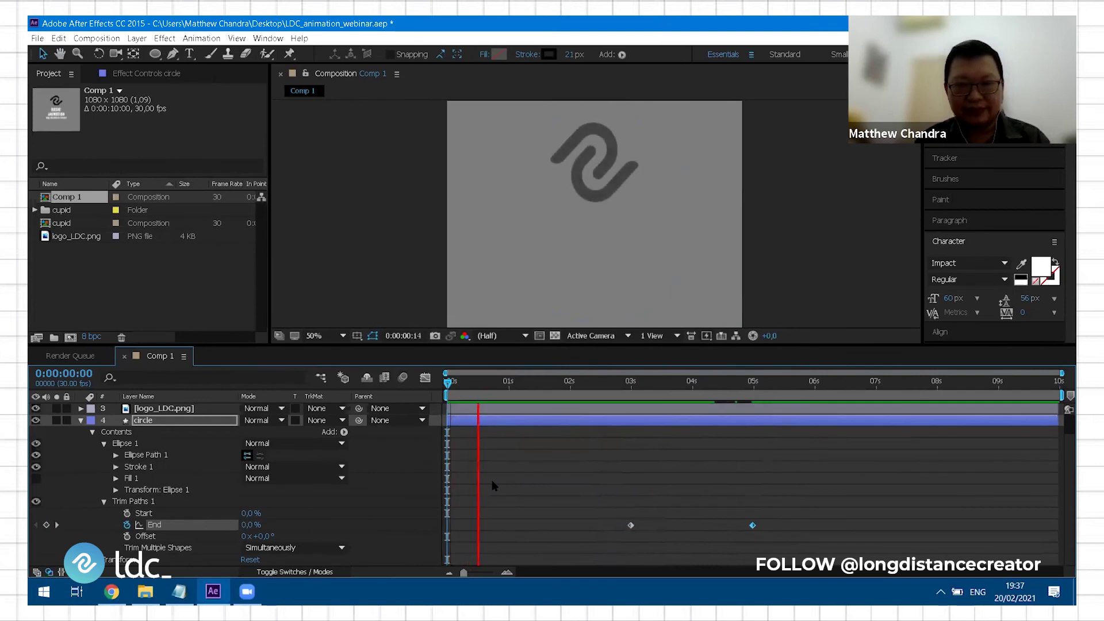